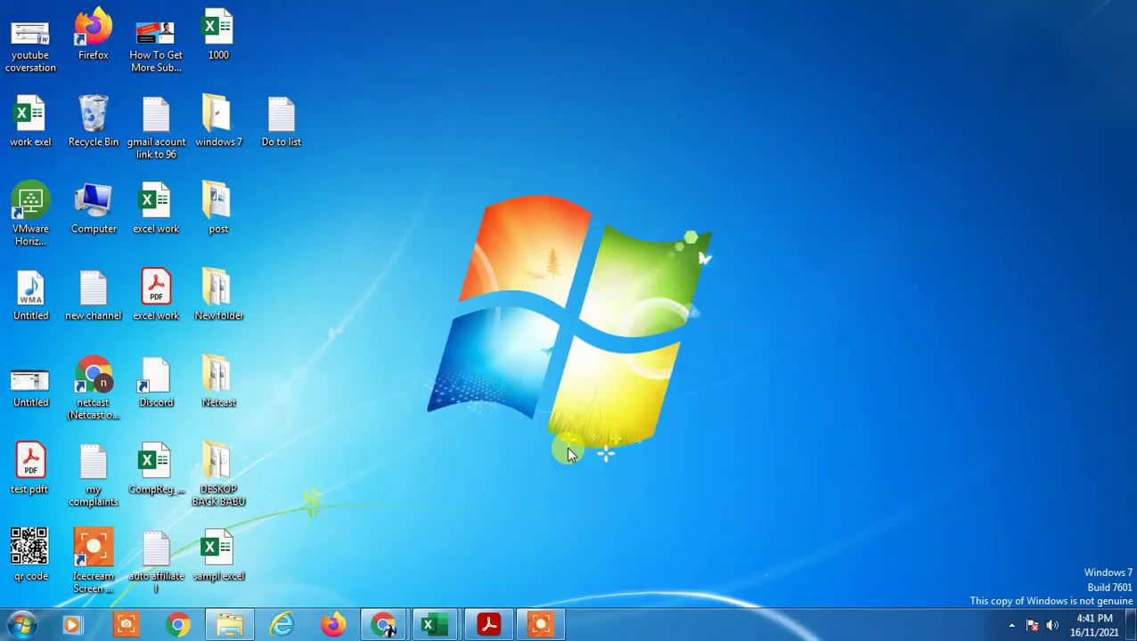
# Refresh the Windows desktop four times from its right-click menu
pyautogui.rightClick(464, 59)
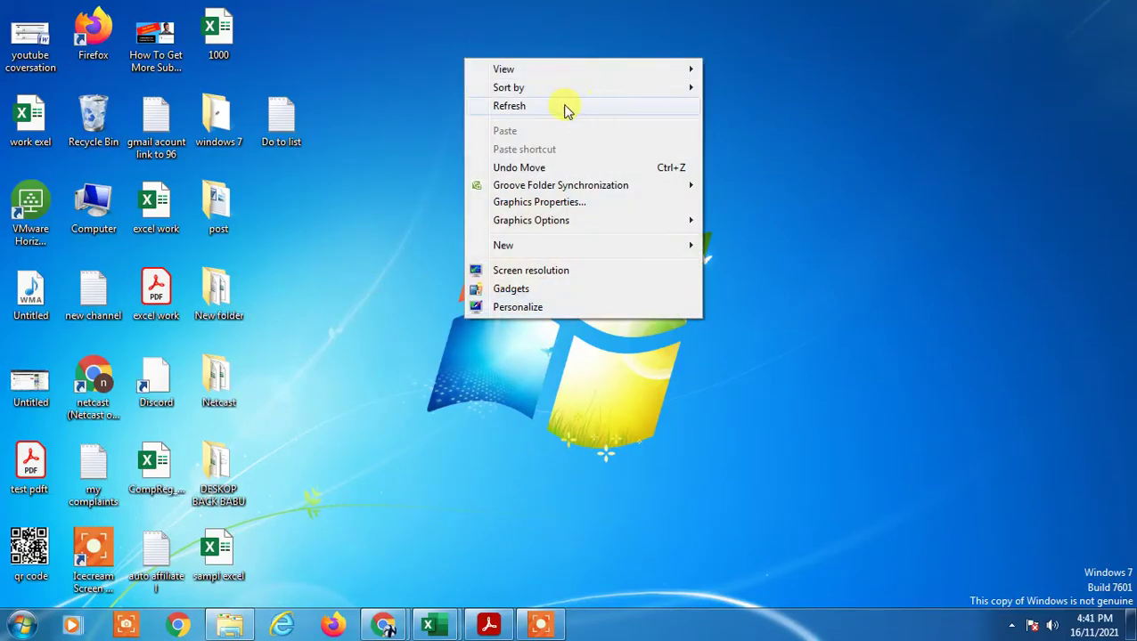
pyautogui.click(566, 108)
pyautogui.rightClick(561, 68)
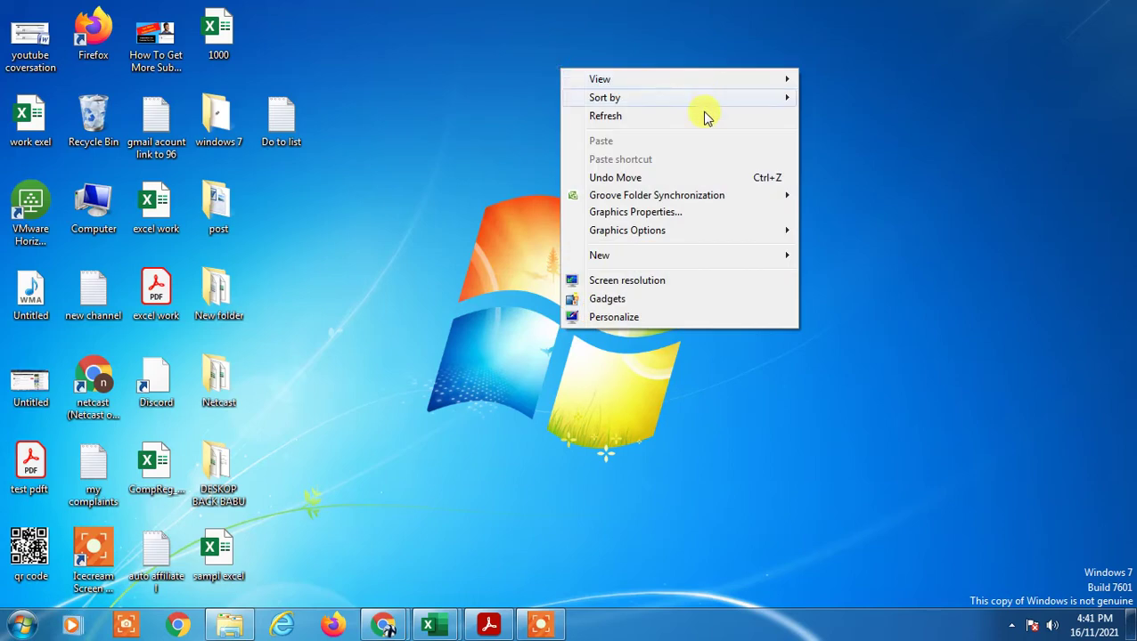
pyautogui.click(645, 117)
pyautogui.moveTo(392, 629)
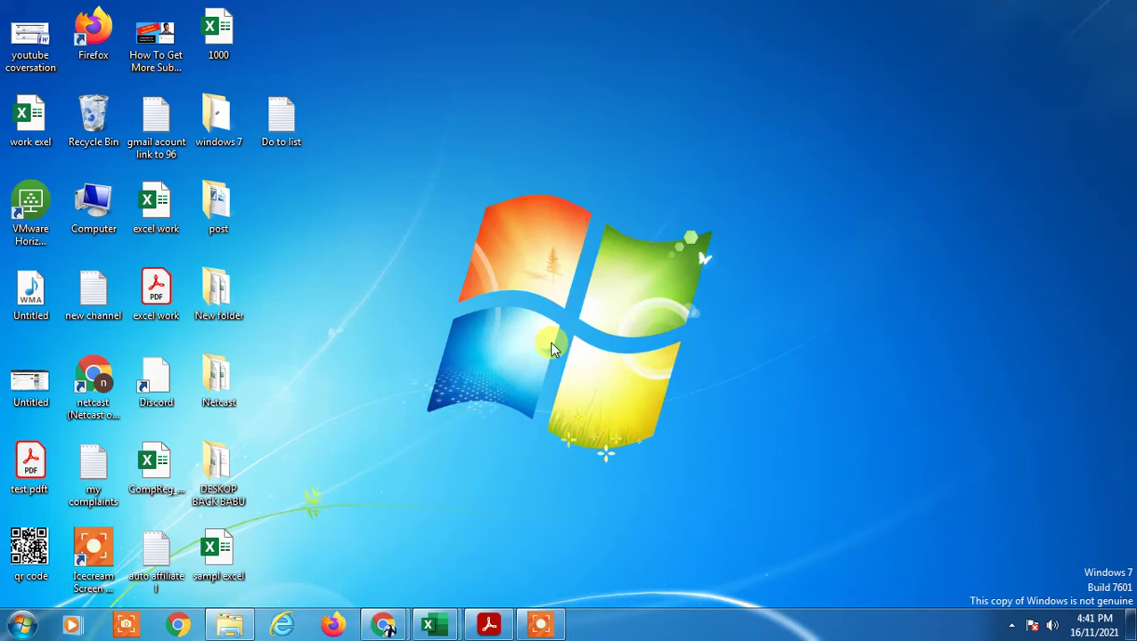
pyautogui.click(631, 180)
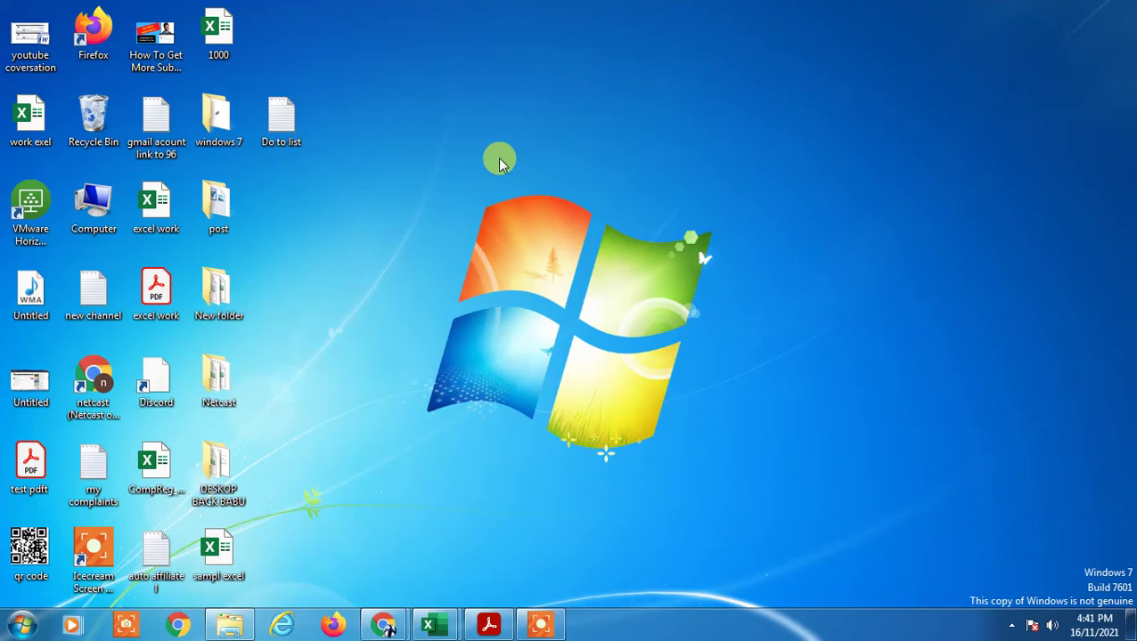
pyautogui.rightClick(577, 100)
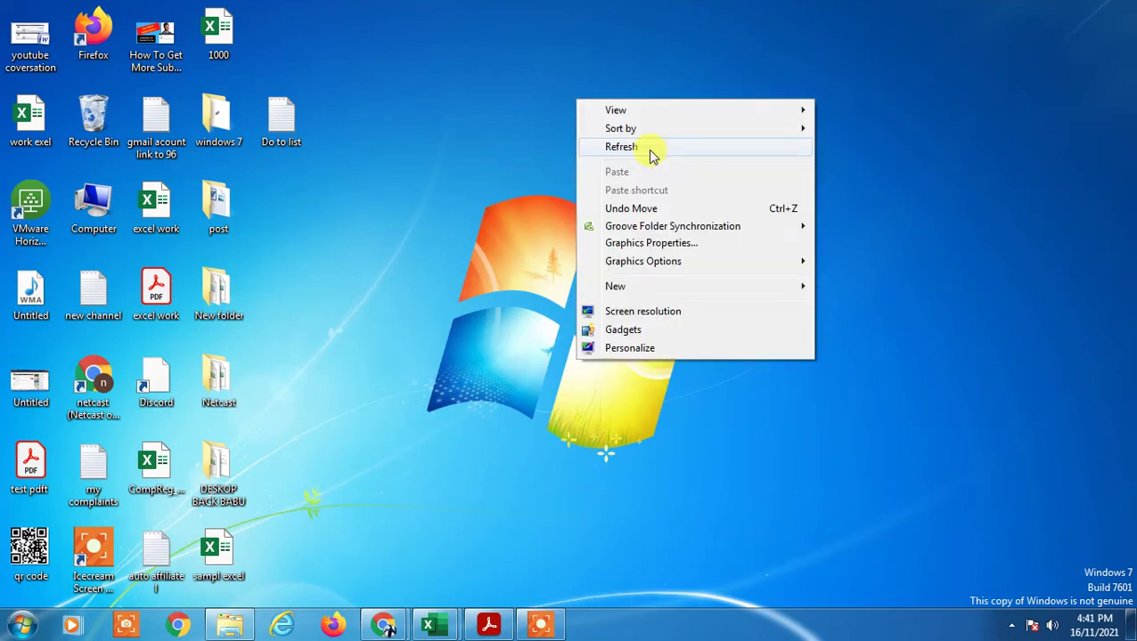
pyautogui.click(648, 150)
pyautogui.rightClick(563, 76)
pyautogui.click(652, 127)
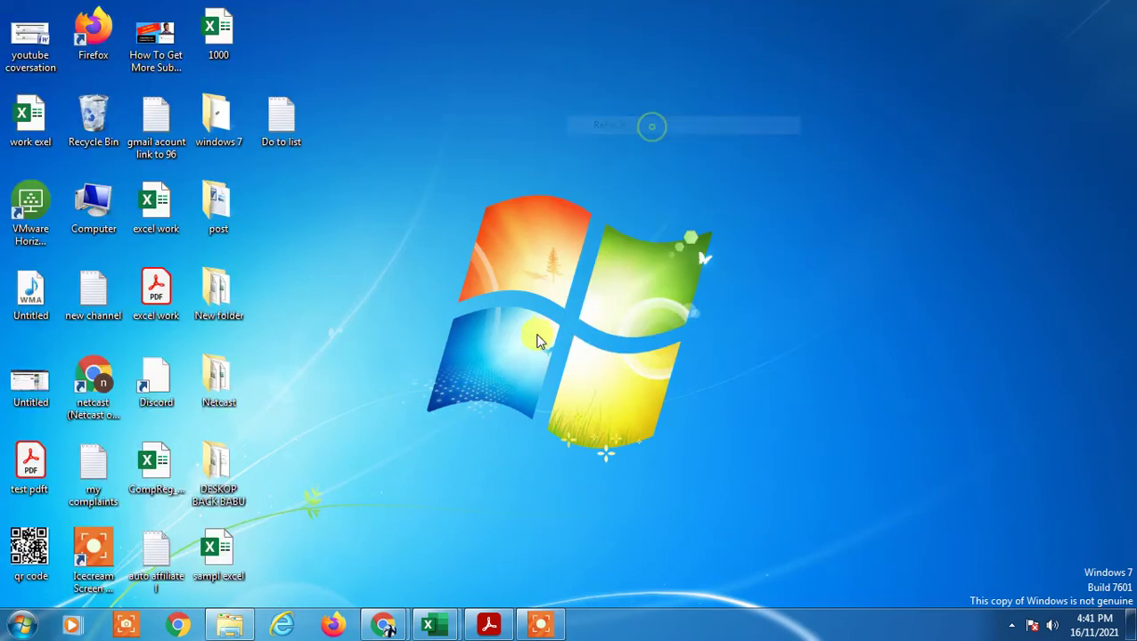
# Open a new Chrome window, go to google.com and search 'remove wattermark from pdf'
pyautogui.click(356, 625)
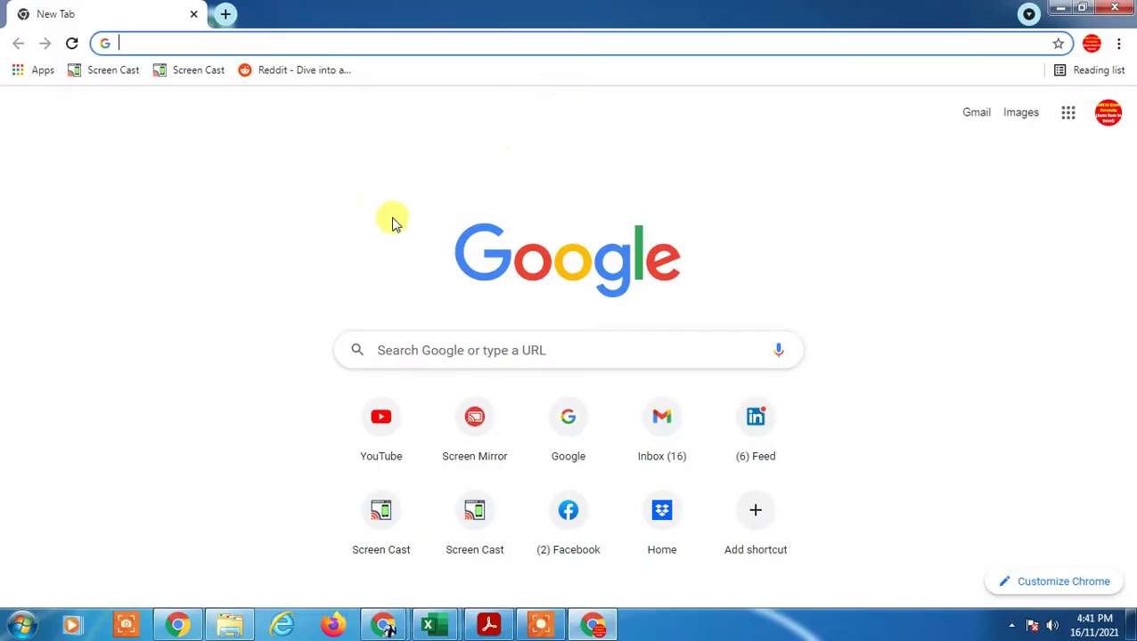
pyautogui.click(448, 343)
pyautogui.click(304, 36)
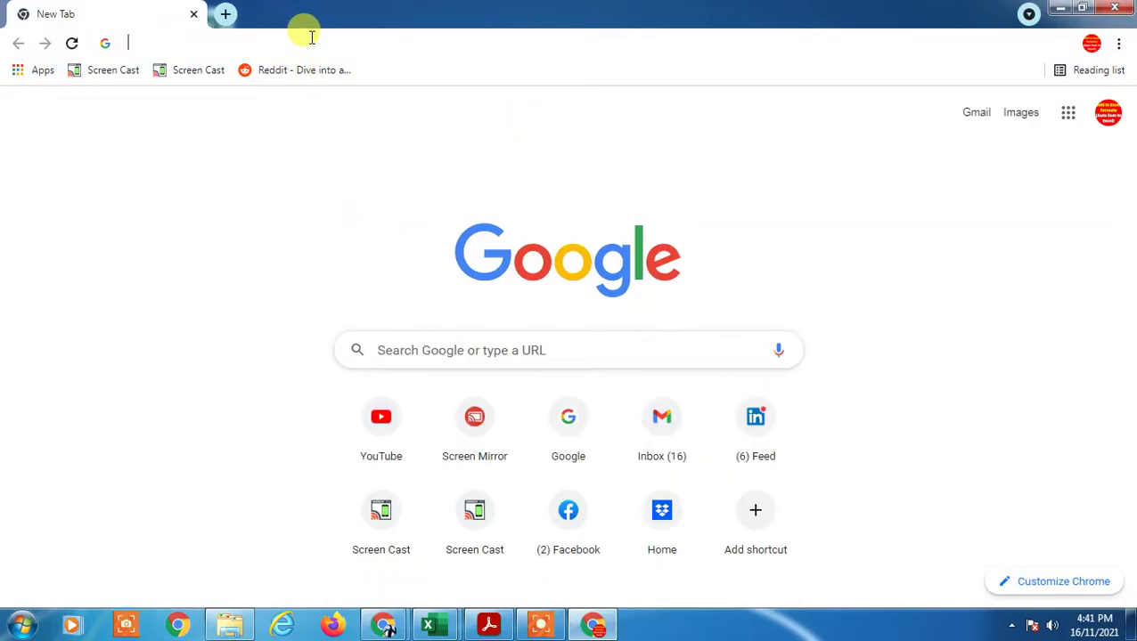
pyautogui.write('goo')
pyautogui.press('Return')
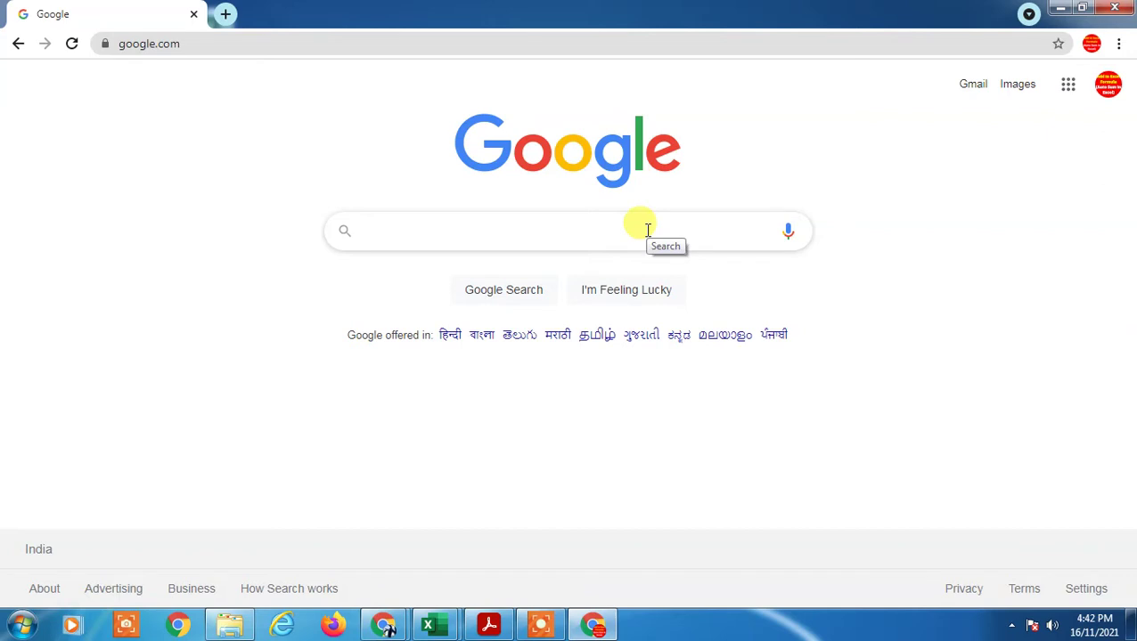
pyautogui.write('remove ')
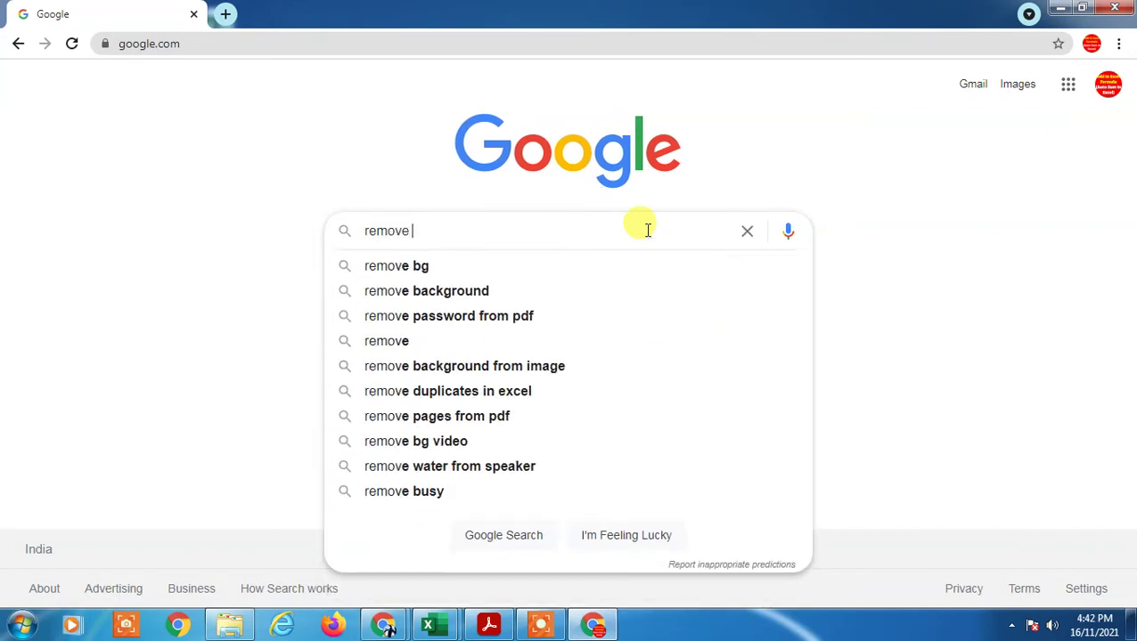
pyautogui.write('wattermark ')
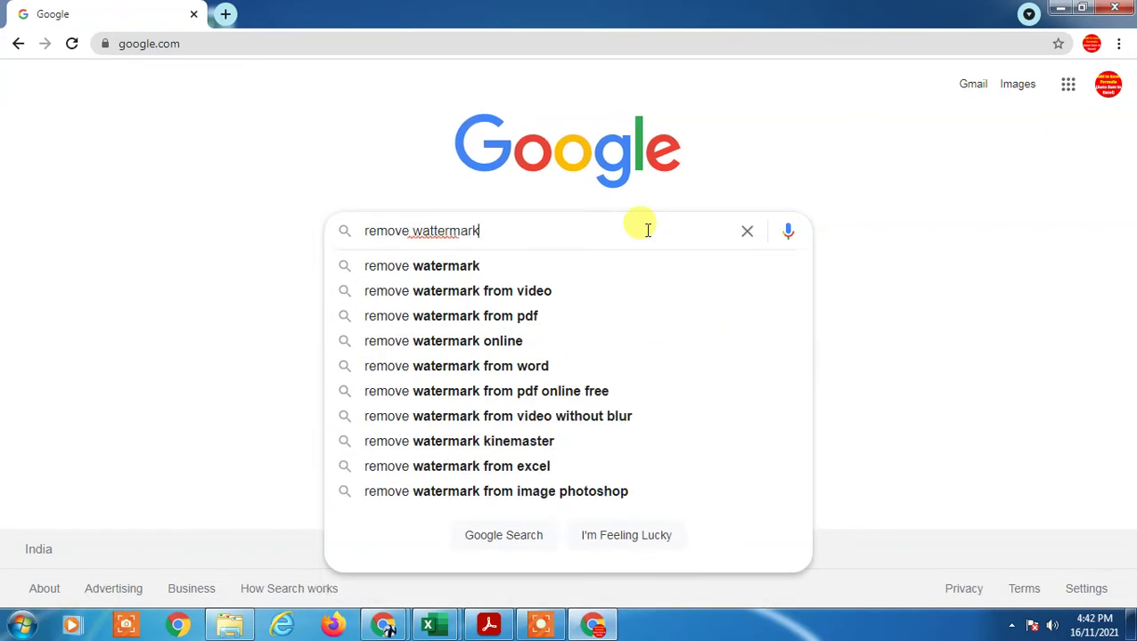
pyautogui.write('from pdf')
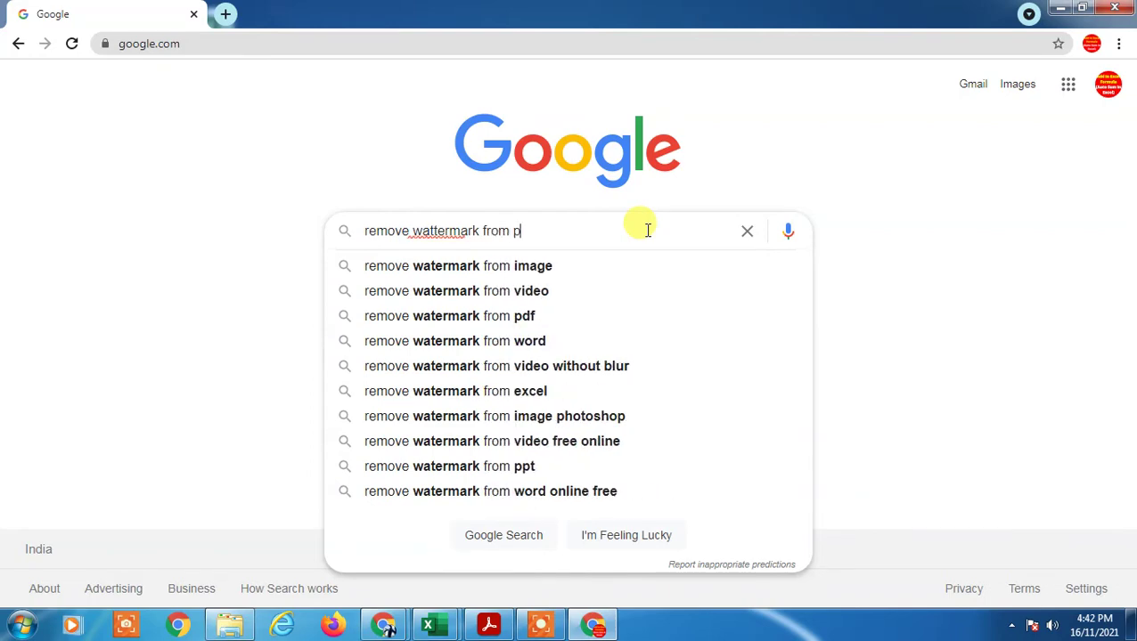
pyautogui.press('Return')
# Use the corrected 'remove watermark from pdf' search and open the PDF2everything result in a new tab
pyautogui.click(459, 223)
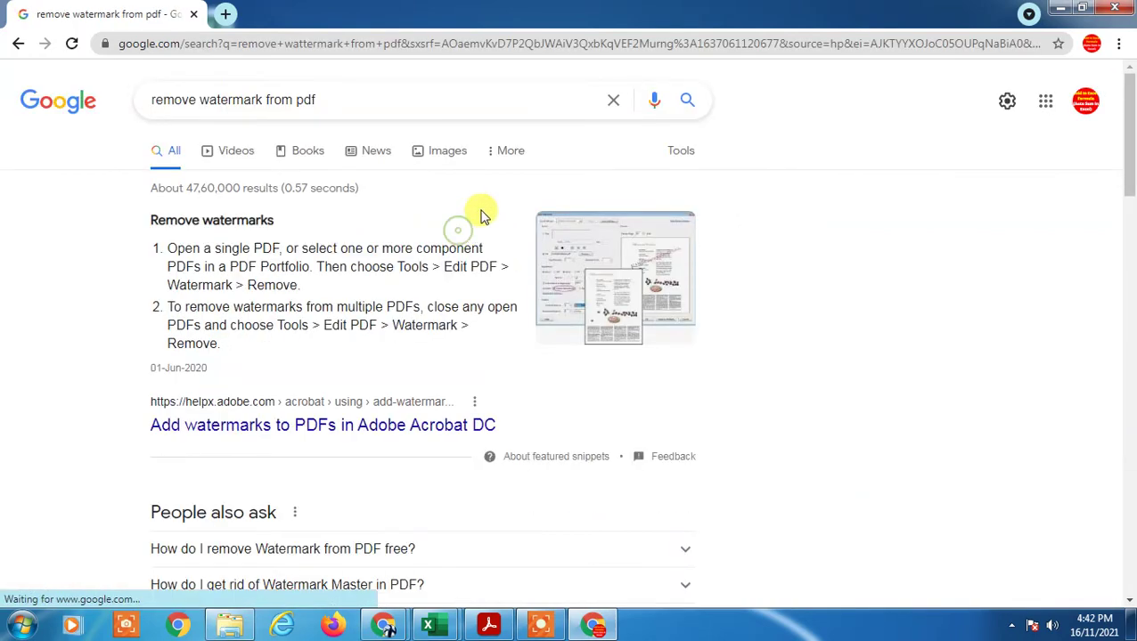
pyautogui.scroll(-6, 604, 393)
pyautogui.scroll(-1, 604, 393)
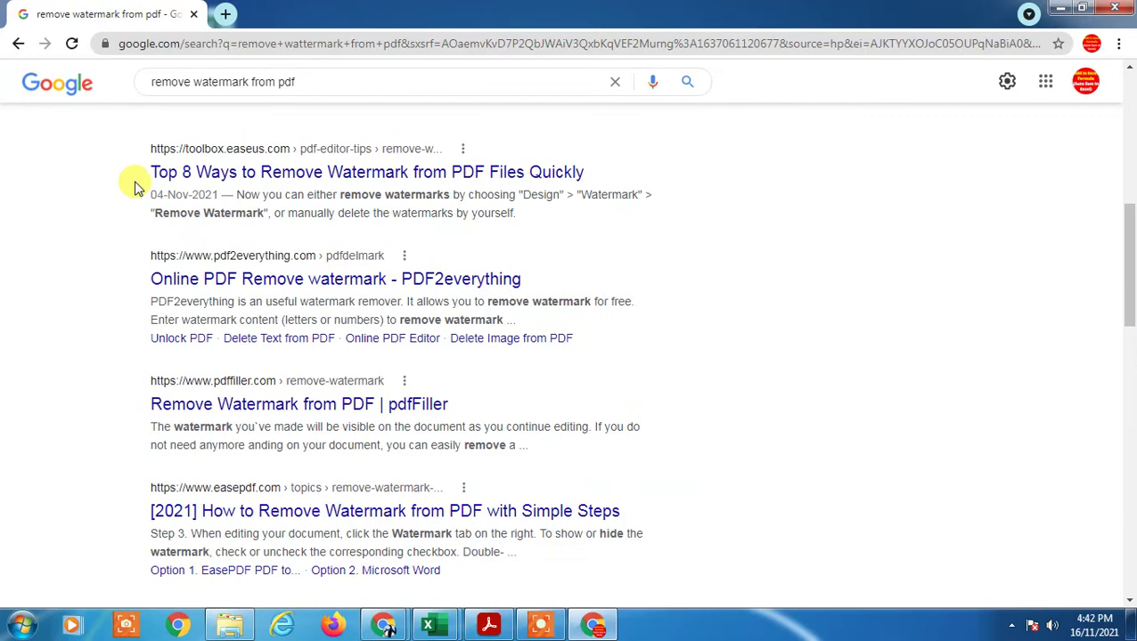
pyautogui.rightClick(284, 284)
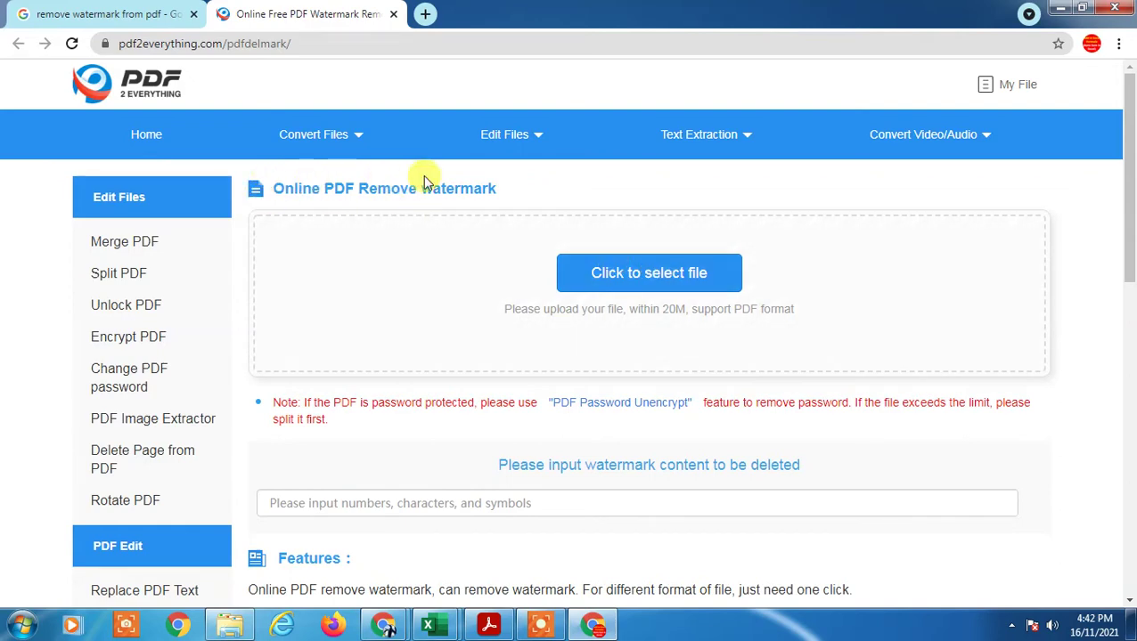
# Upload PDF test.pdf from the Downloads folder to PDF2everything's Remove watermark tool
pyautogui.click(680, 278)
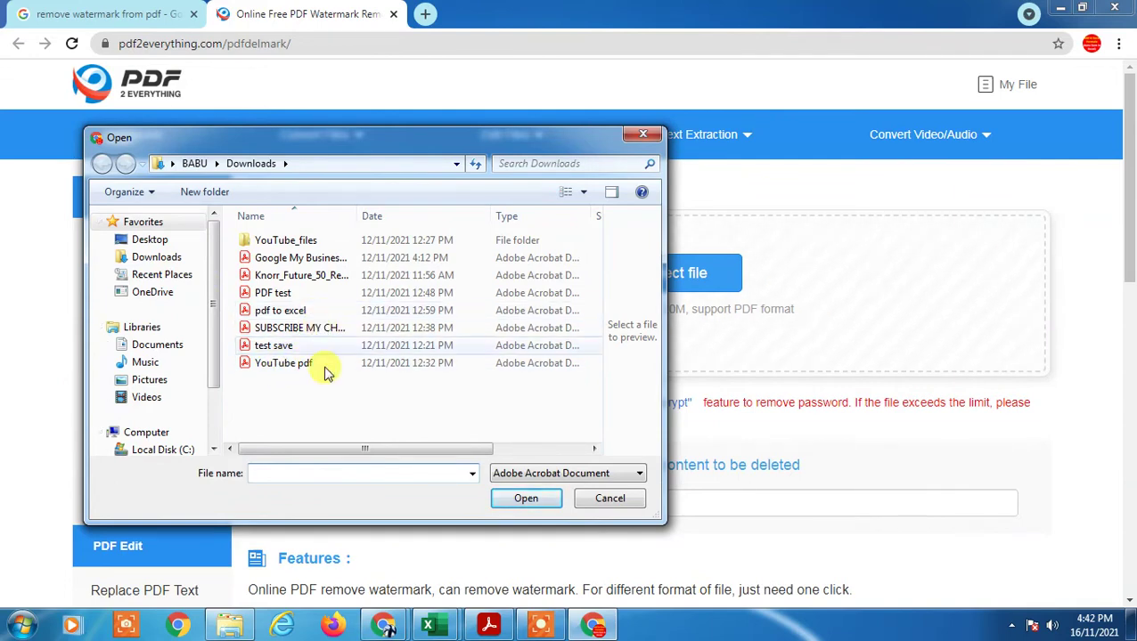
pyautogui.doubleClick(294, 294)
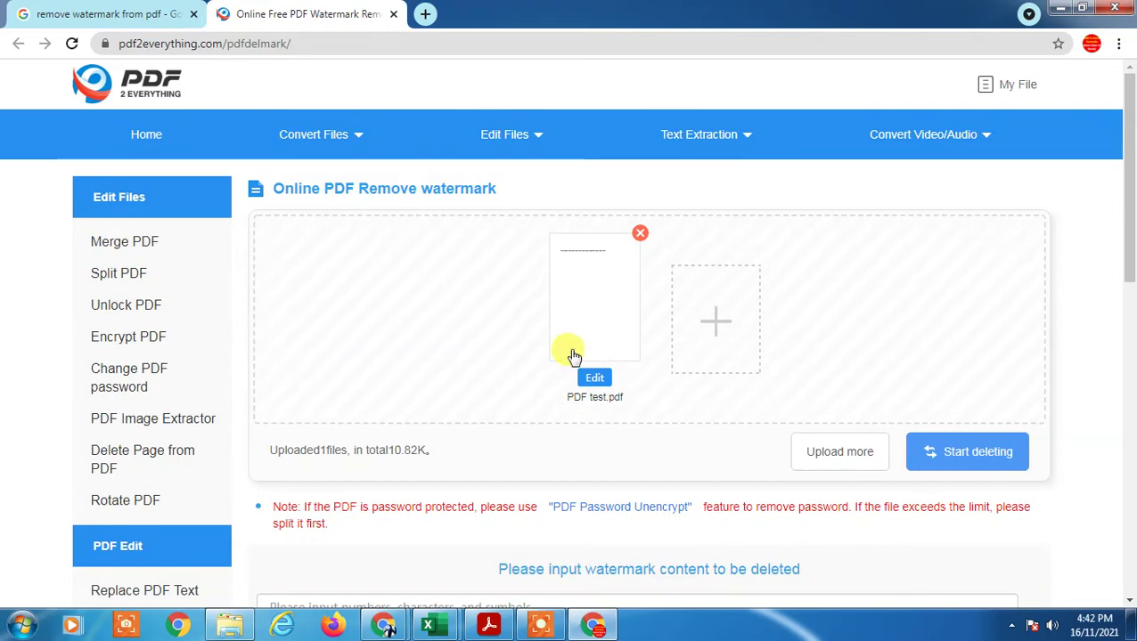
pyautogui.click(980, 462)
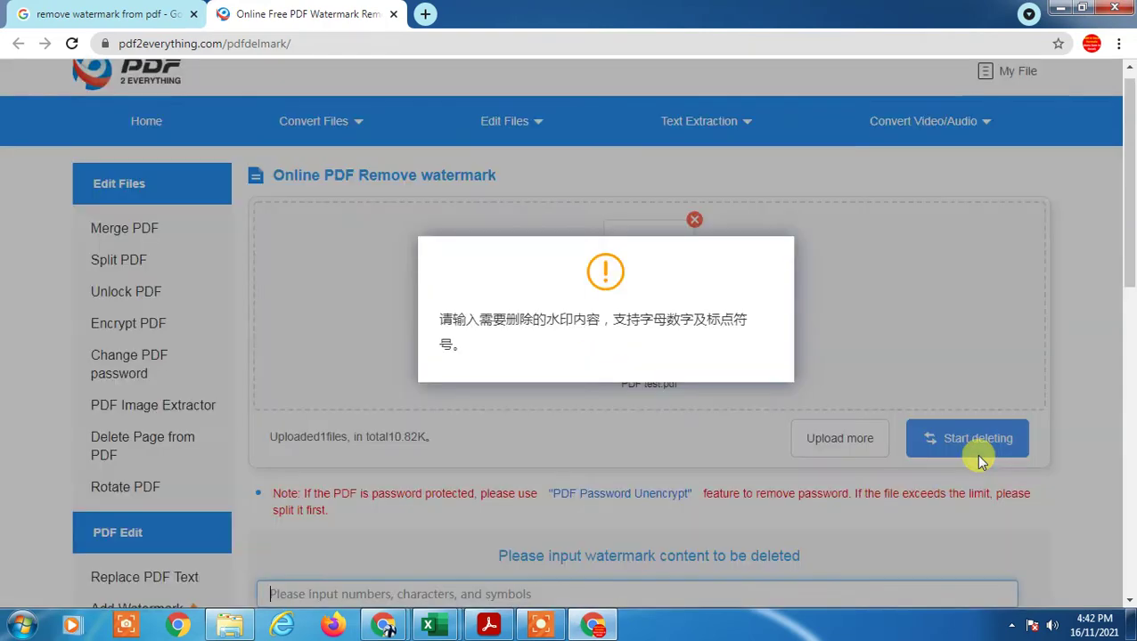
pyautogui.click(774, 193)
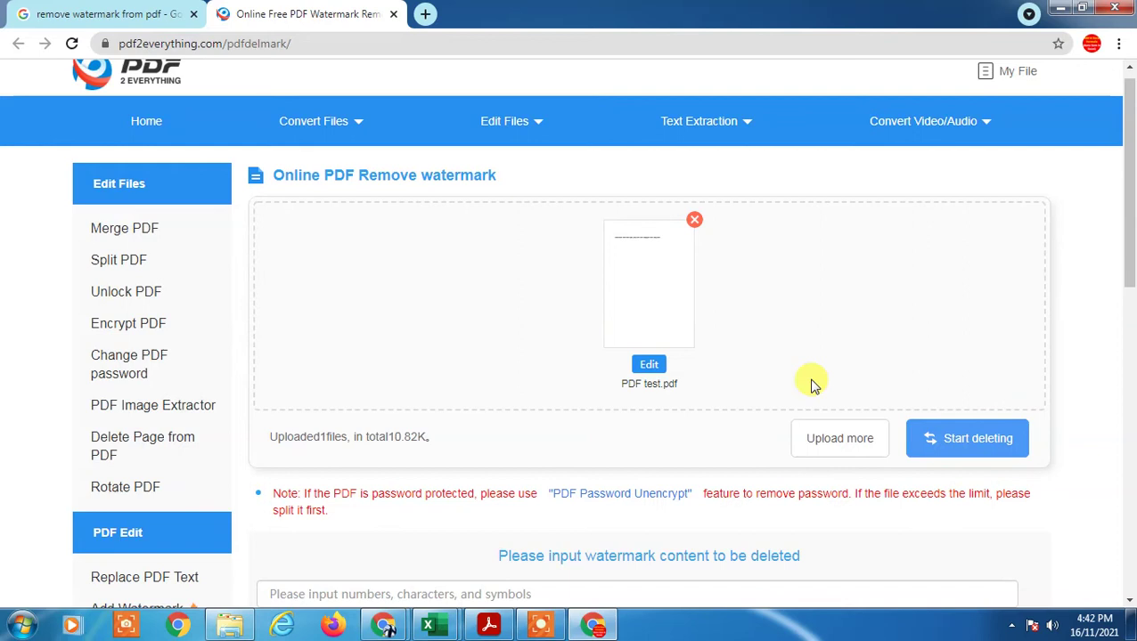
pyautogui.click(955, 441)
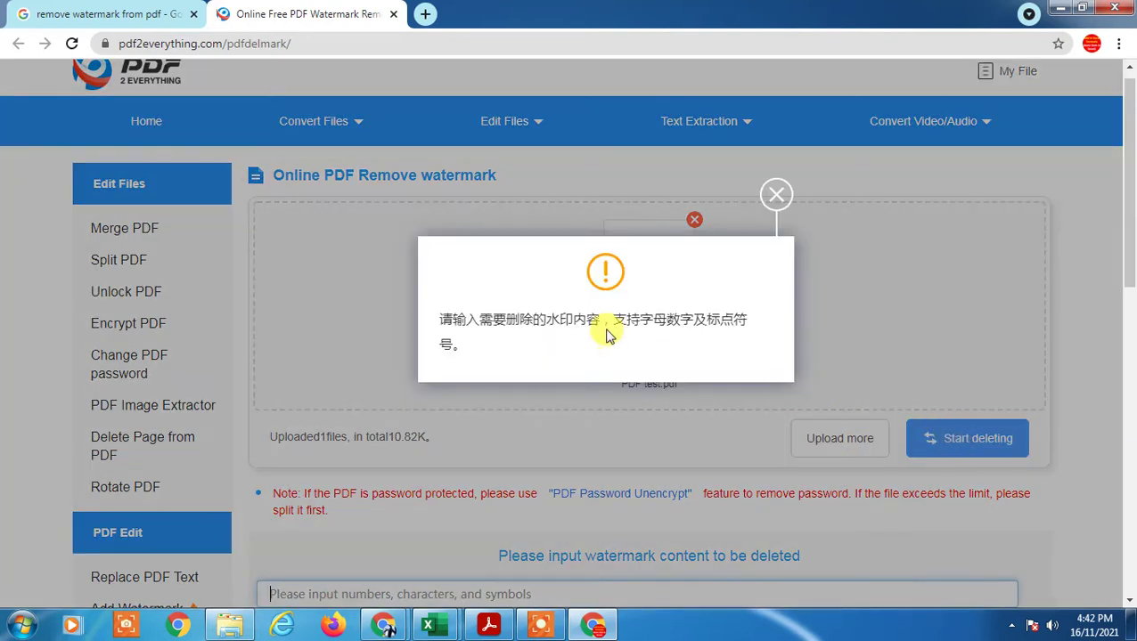
pyautogui.click(774, 195)
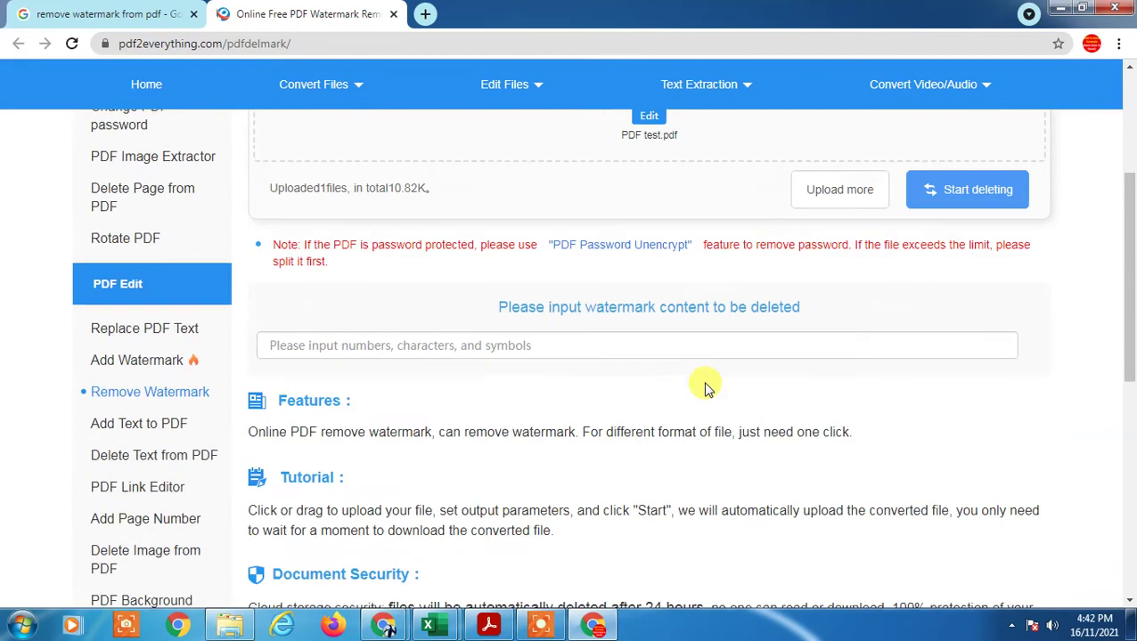
pyautogui.scroll(-3, 705, 386)
pyautogui.scroll(3, 705, 386)
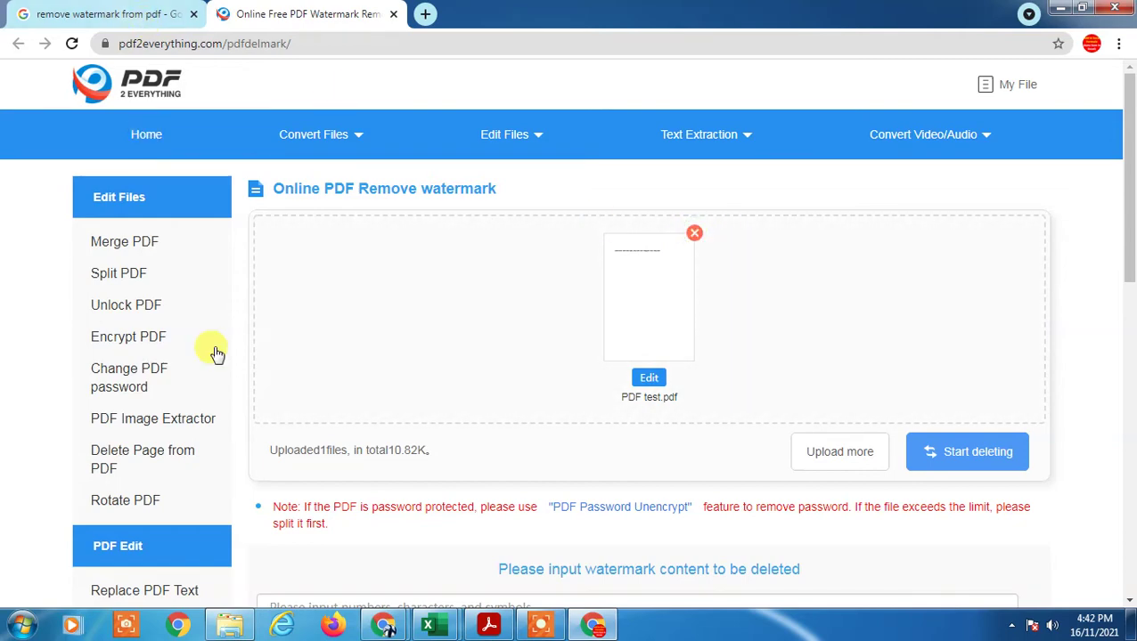
# Bring up the Downloads folder window from the taskbar, then hide it again
pyautogui.click(231, 627)
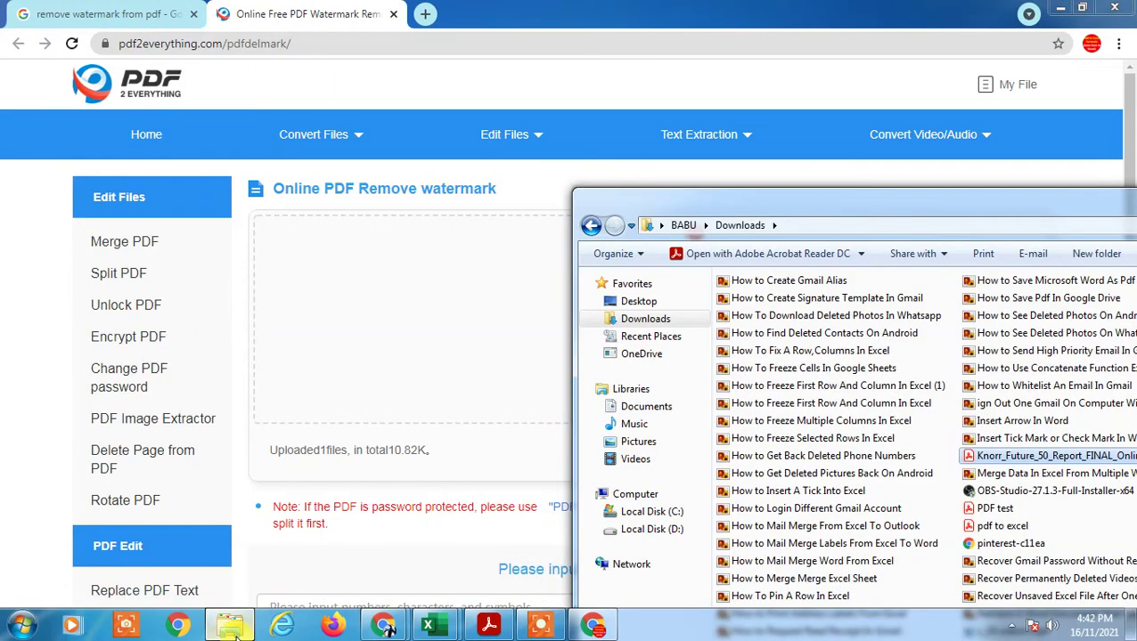
pyautogui.click(230, 626)
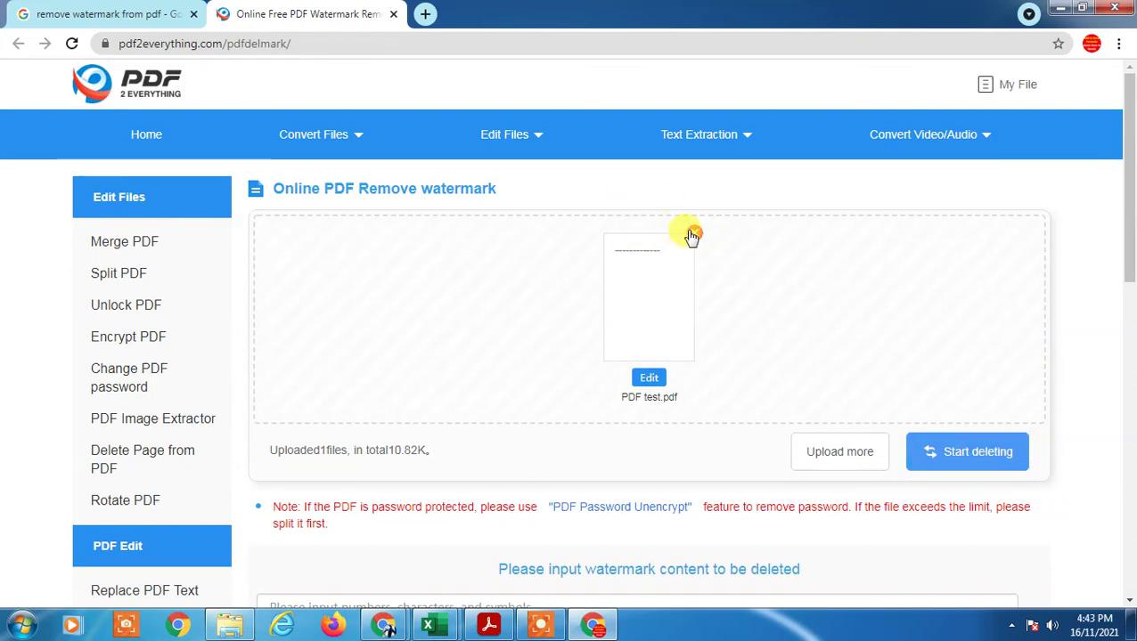
pyautogui.scroll(-5, 802, 328)
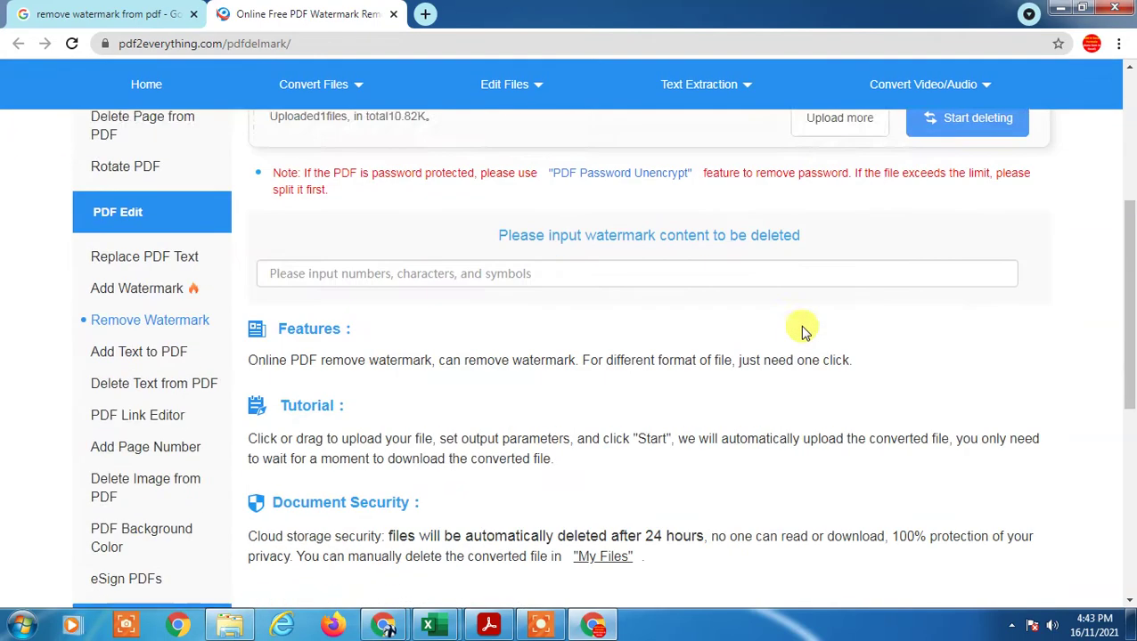
pyautogui.scroll(1, 802, 328)
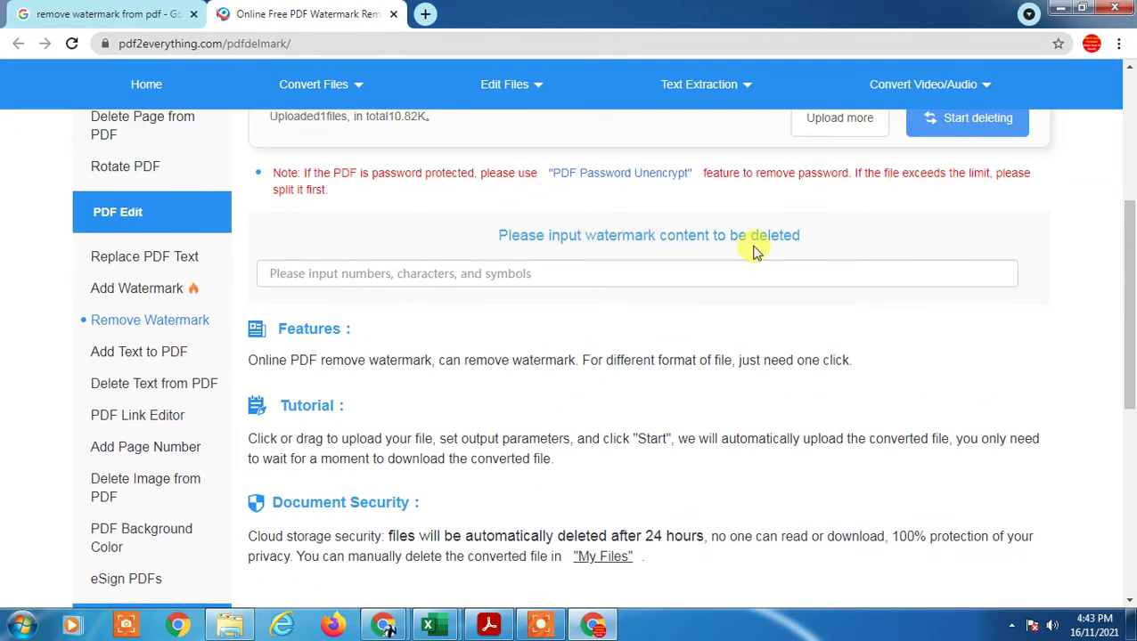
# Focus the watermark content field, leave it empty, and minimise Chrome to the desktop
pyautogui.click(312, 276)
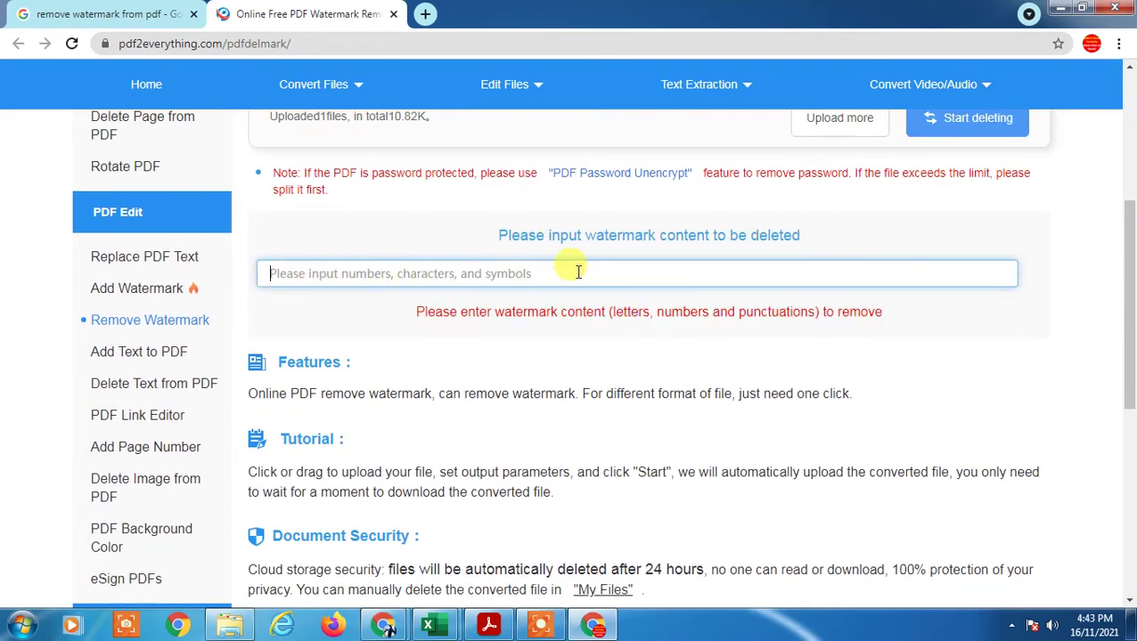
pyautogui.moveTo(501, 235); pyautogui.dragTo(694, 234)
pyautogui.click(504, 237)
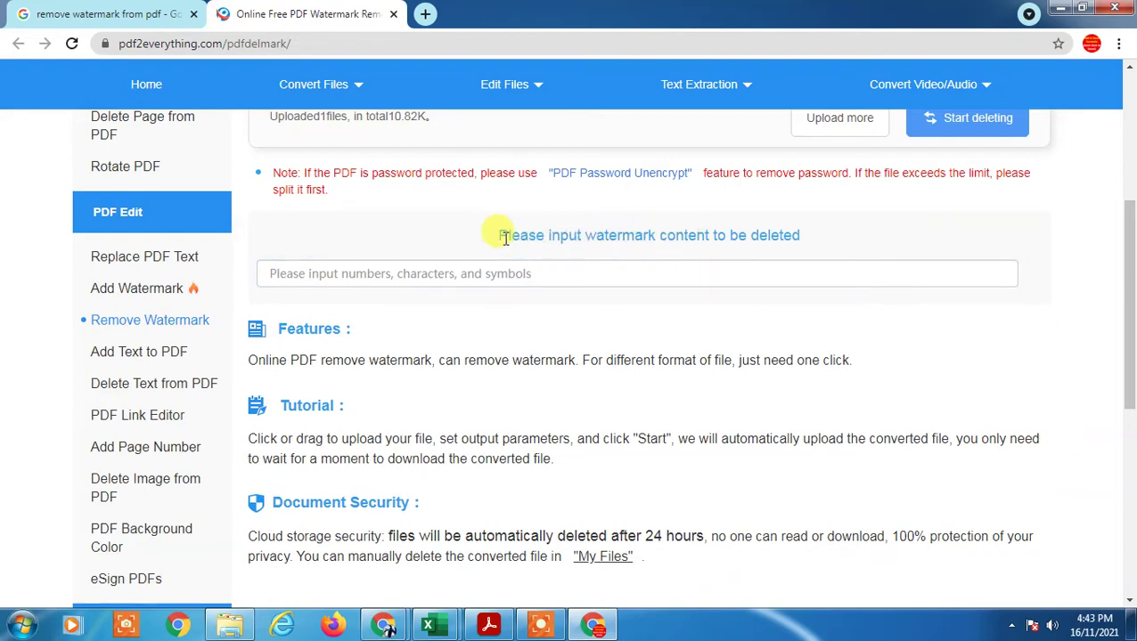
pyautogui.click(301, 279)
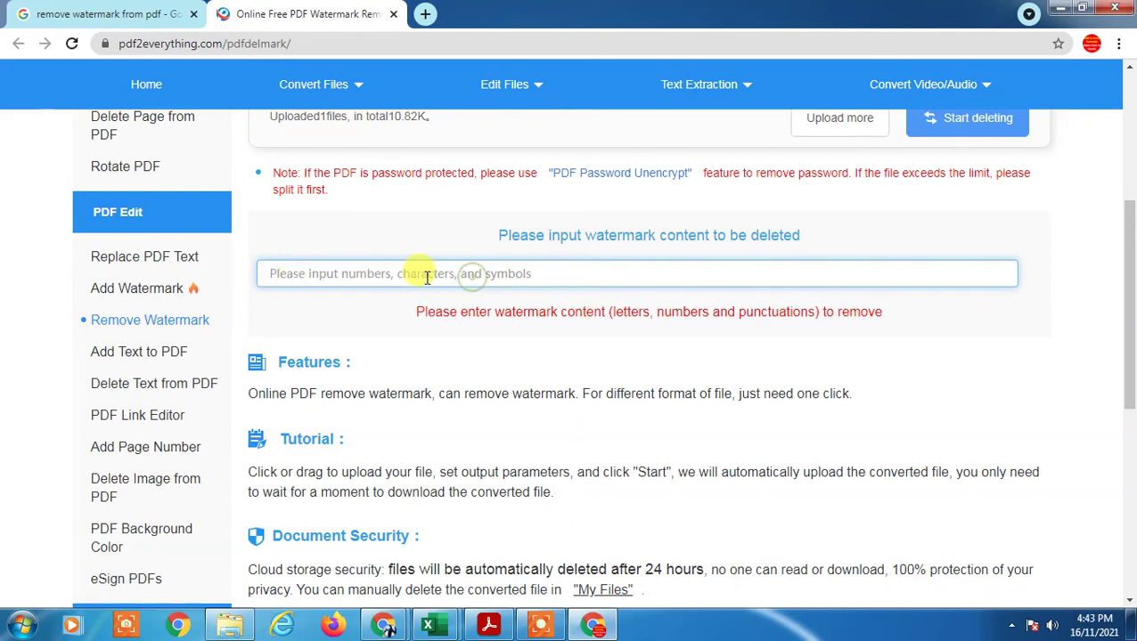
pyautogui.scroll(2, 545, 342)
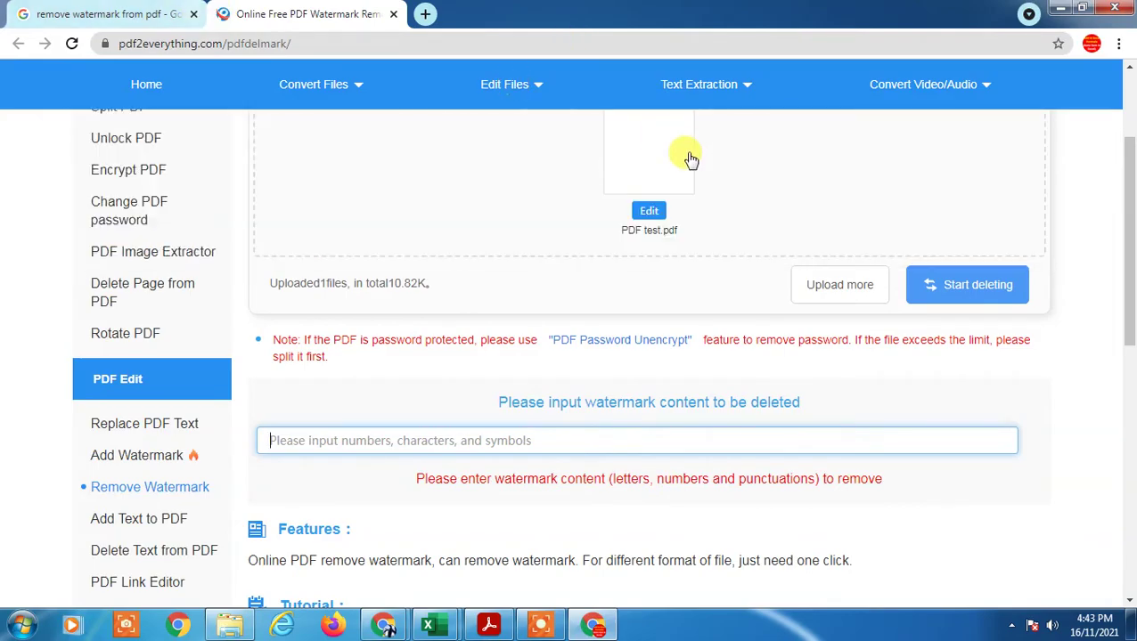
pyautogui.press('super+d')
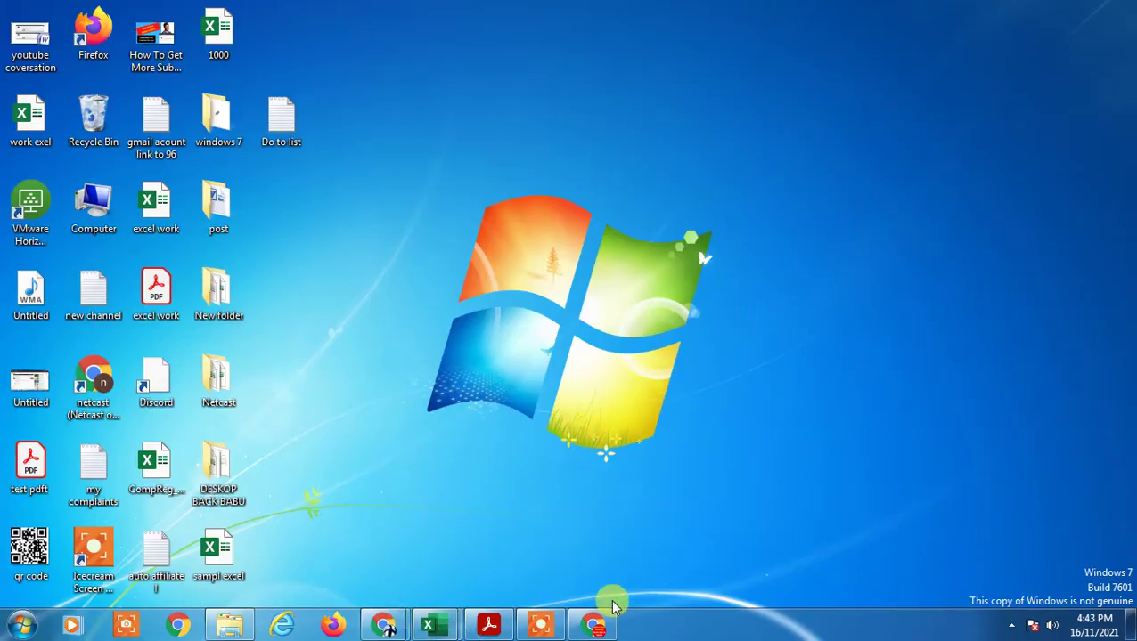
# In the restored Google tab, search 'pdf to work' and open Smallpdf's PDF to Word Converter
pyautogui.moveTo(611, 624)
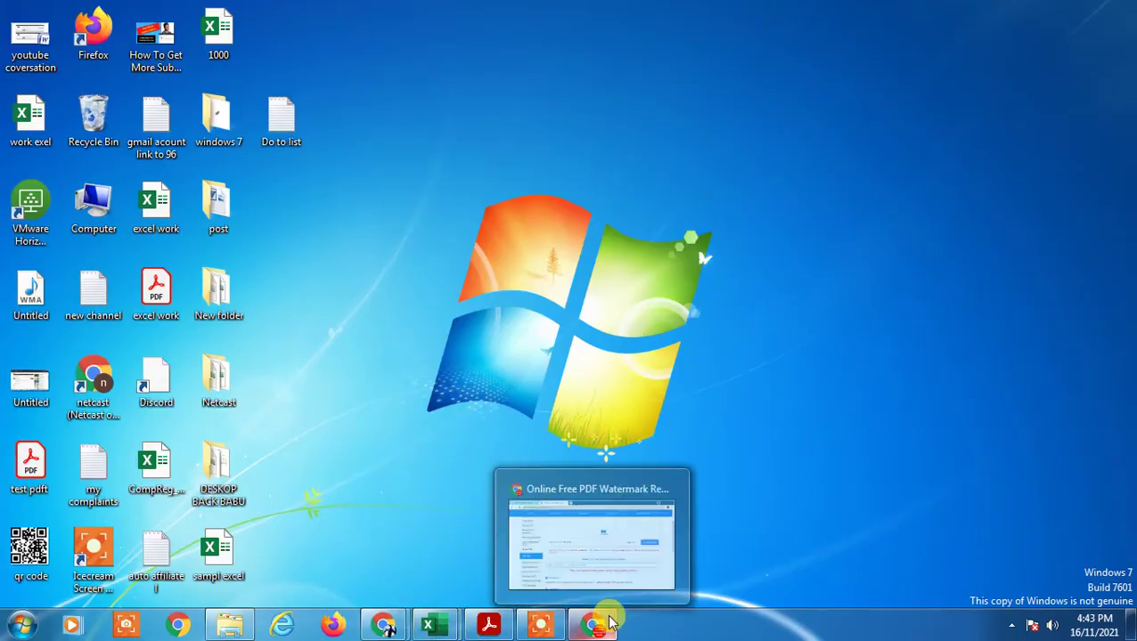
pyautogui.click(575, 543)
pyautogui.click(29, 9)
pyautogui.moveTo(437, 85); pyautogui.dragTo(5, 155)
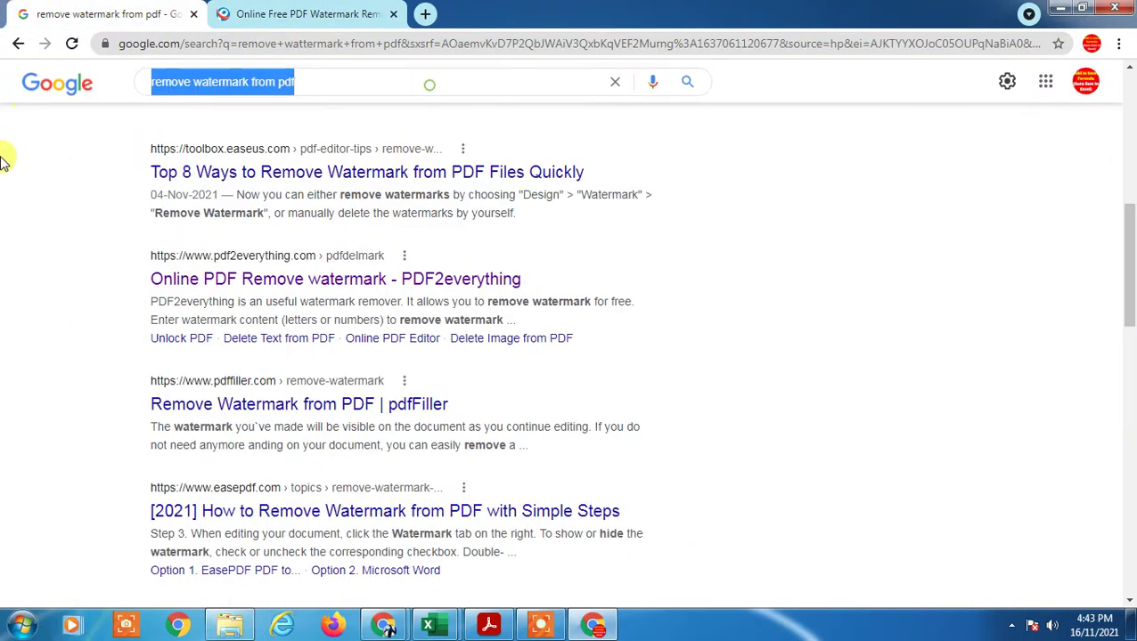
pyautogui.write('pdf to work')
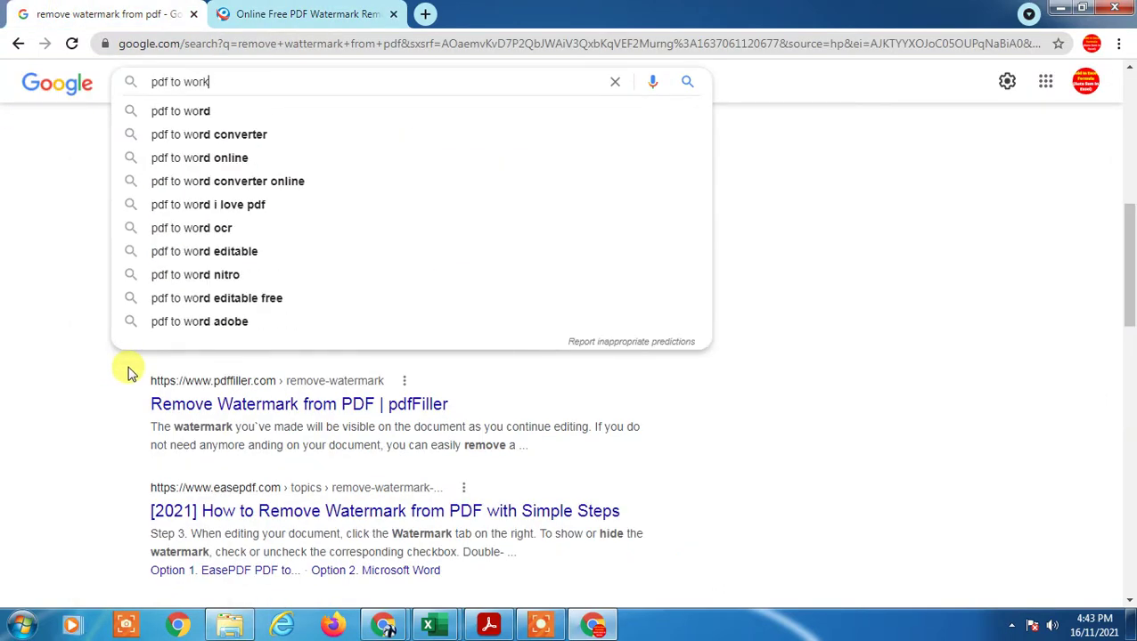
pyautogui.press('Return')
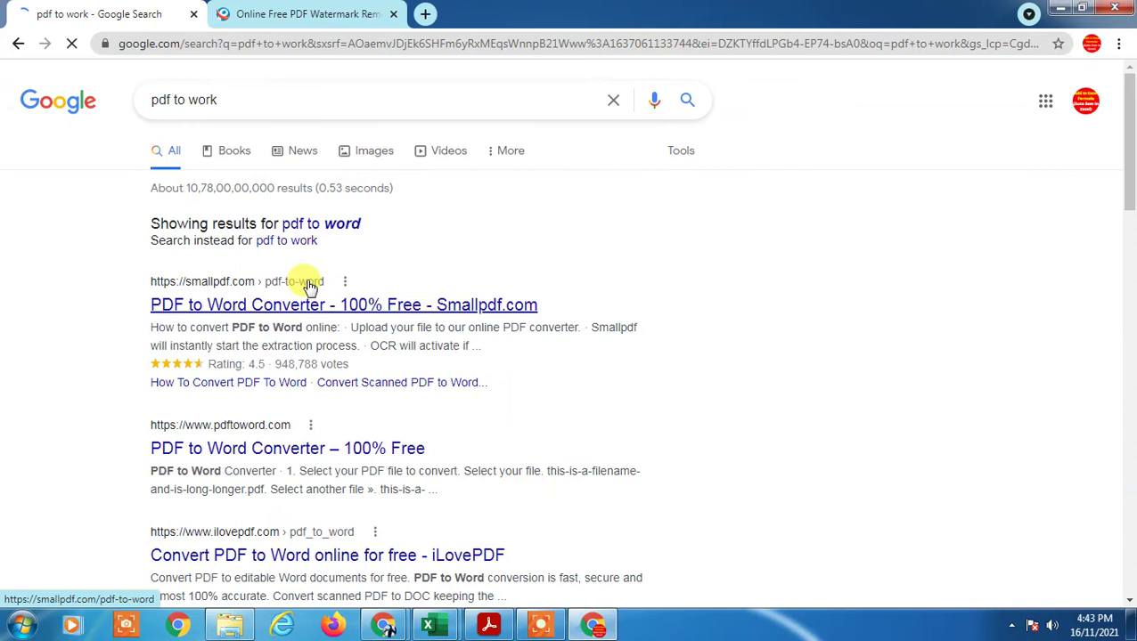
pyautogui.click(224, 306)
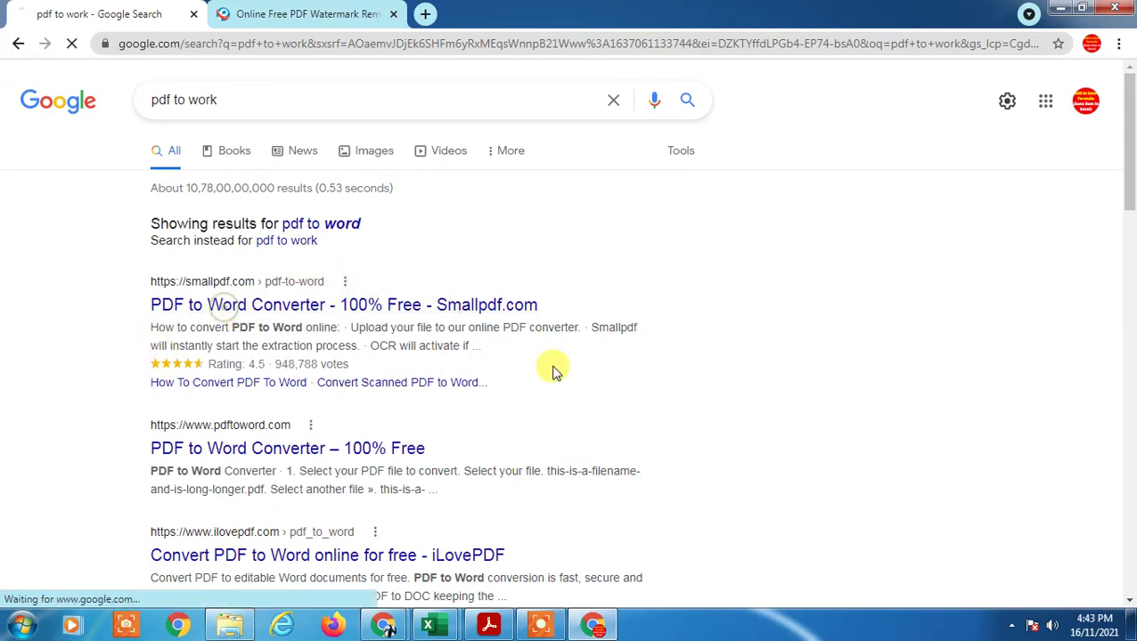
# Upload the 'pdf to excel' file to Smallpdf's PDF to Word converter
pyautogui.scroll(-1, 534, 381)
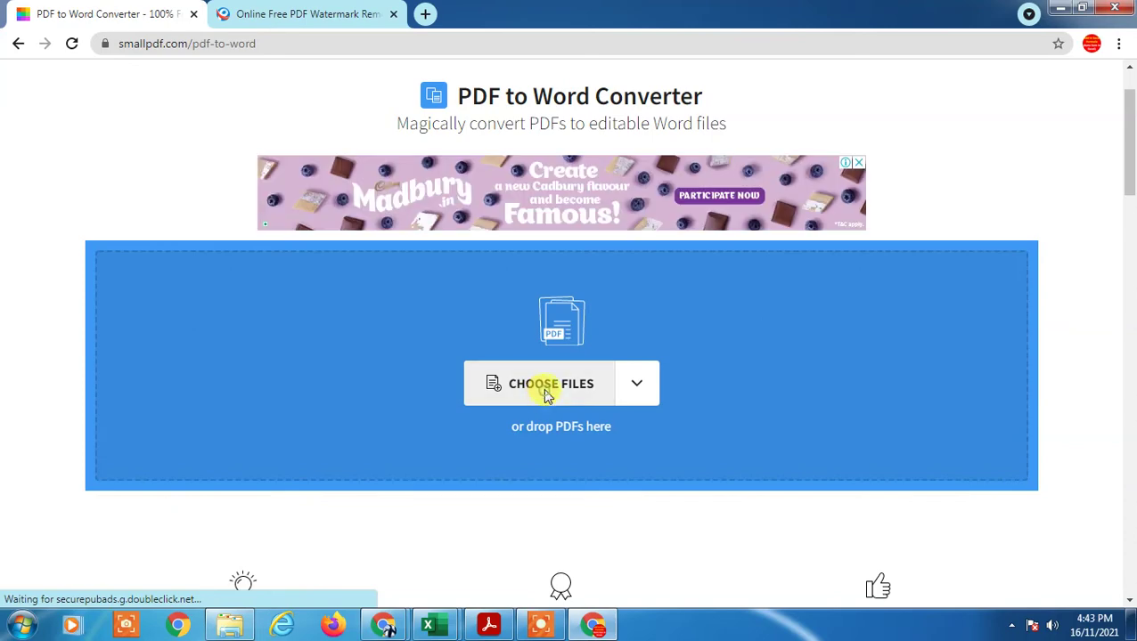
pyautogui.click(546, 393)
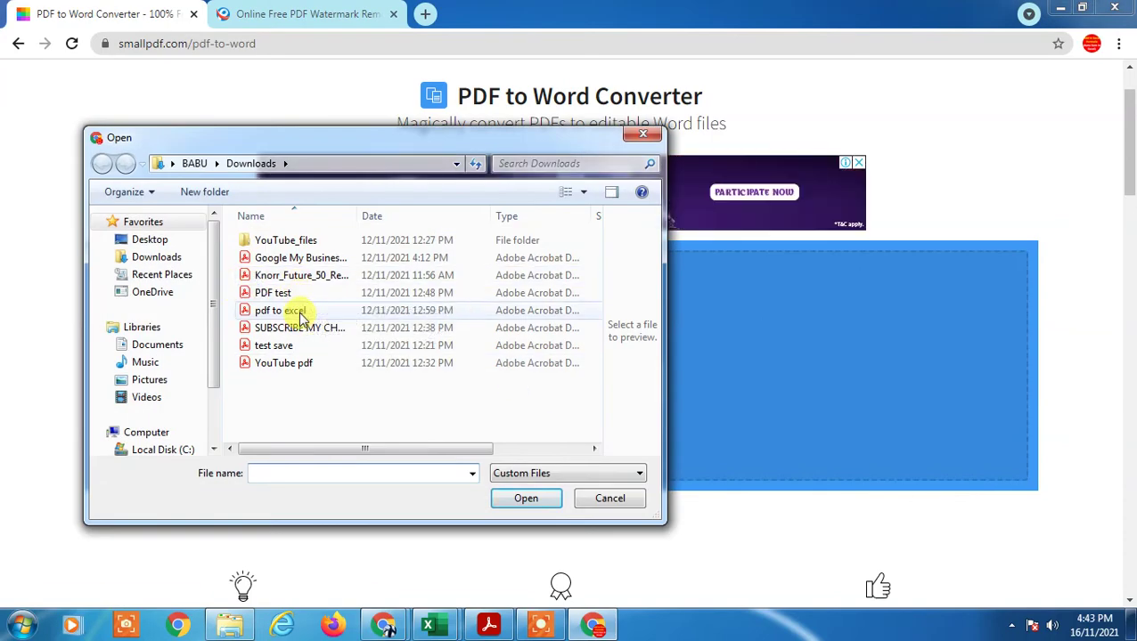
pyautogui.click(300, 313)
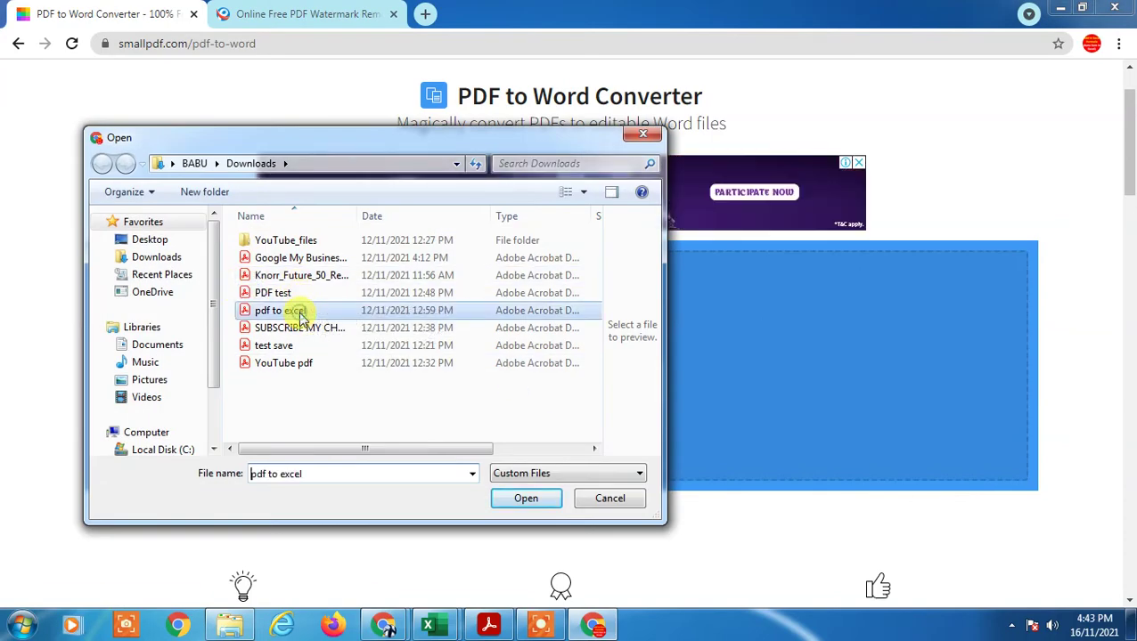
pyautogui.click(552, 502)
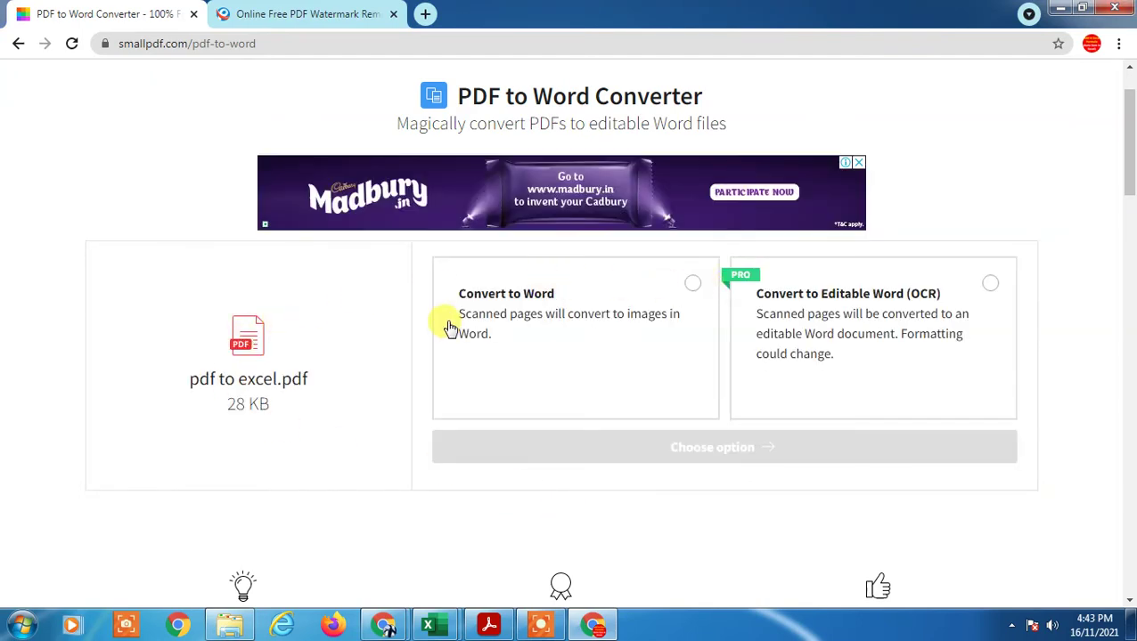
# Convert to Word and download pdf to excel-converted.docx, opening it when finished
pyautogui.click(690, 285)
pyautogui.click(797, 454)
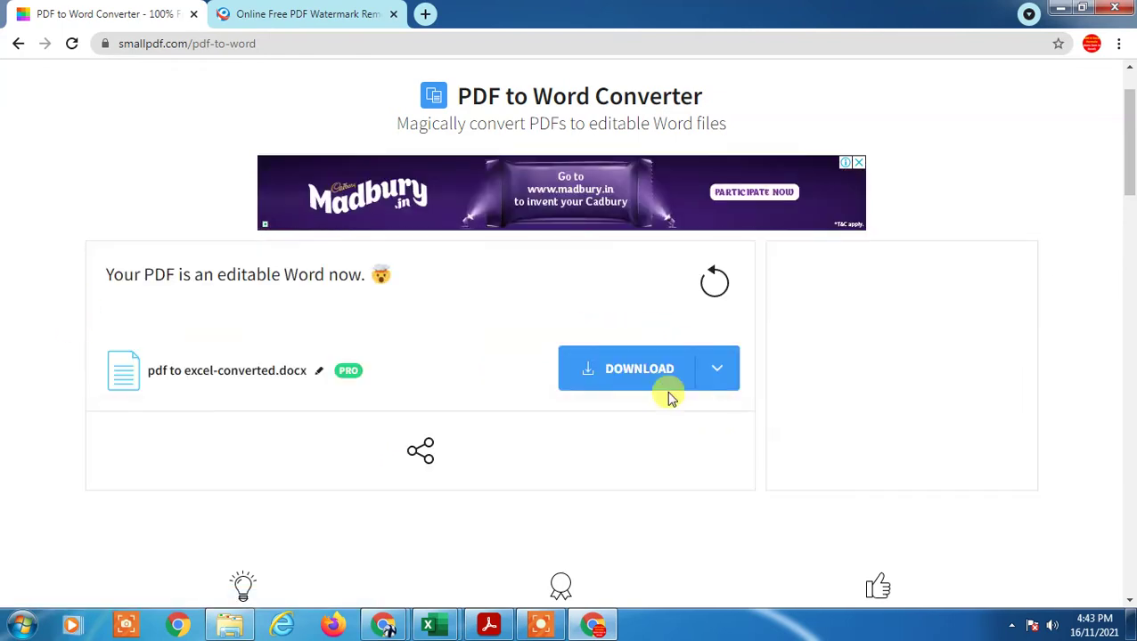
pyautogui.click(653, 377)
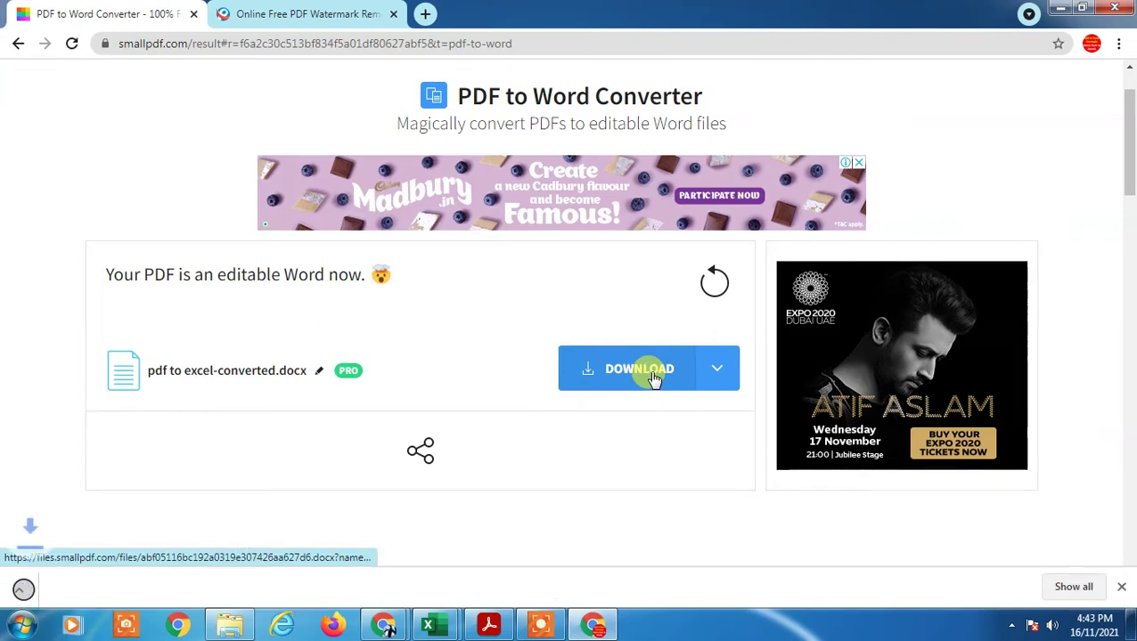
pyautogui.click(64, 595)
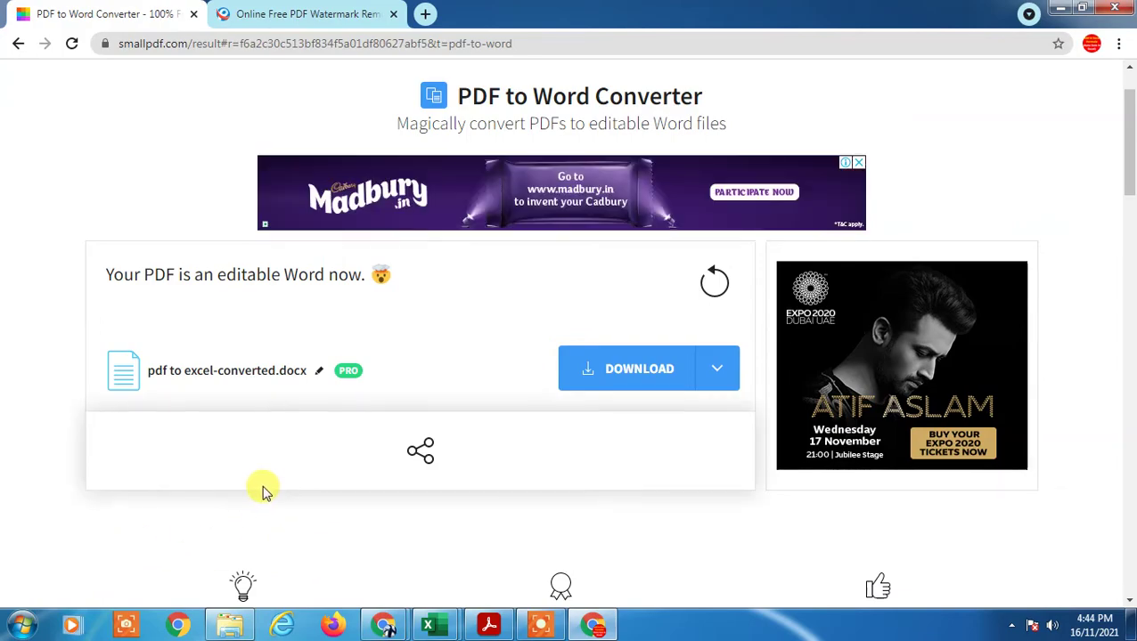
pyautogui.press('super+d')
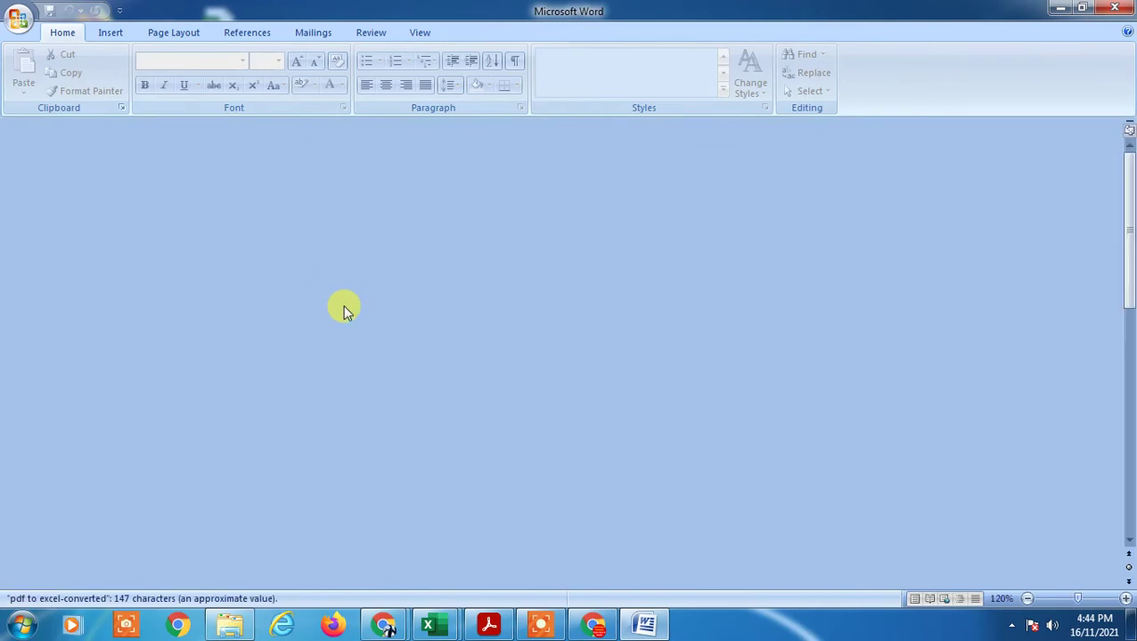
# Look over the converted 8-column Test table, then open the Office menu with Recent Documents
pyautogui.scroll(-5, 449, 406)
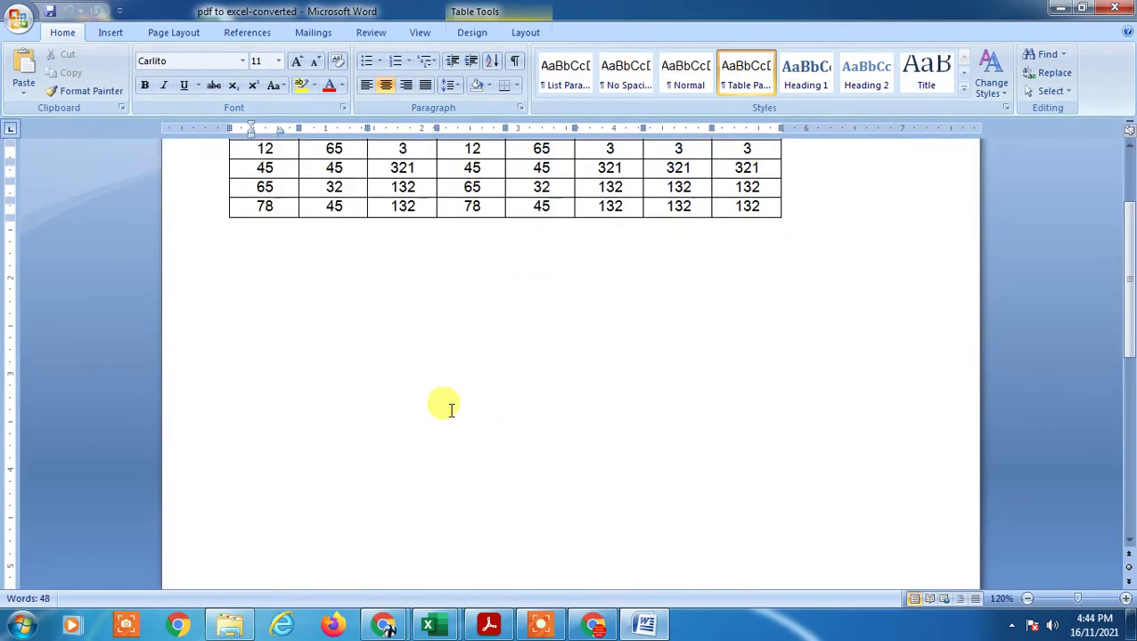
pyautogui.scroll(5, 475, 398)
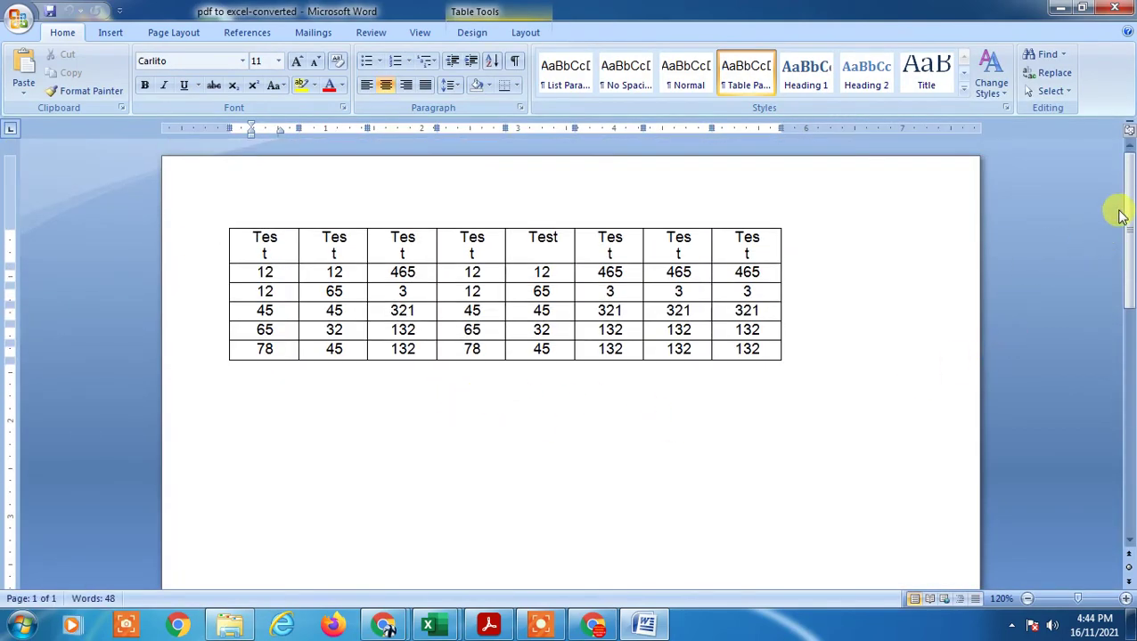
pyautogui.scroll(-4, 1128, 245)
pyautogui.scroll(4, 964, 228)
pyautogui.click(667, 415)
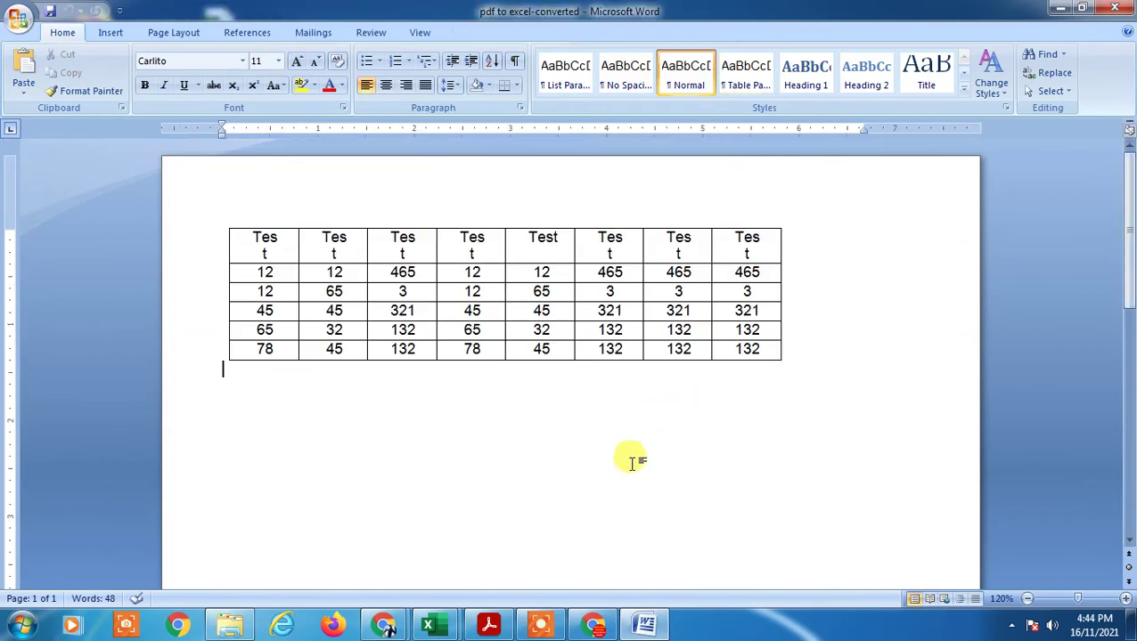
pyautogui.click(509, 422)
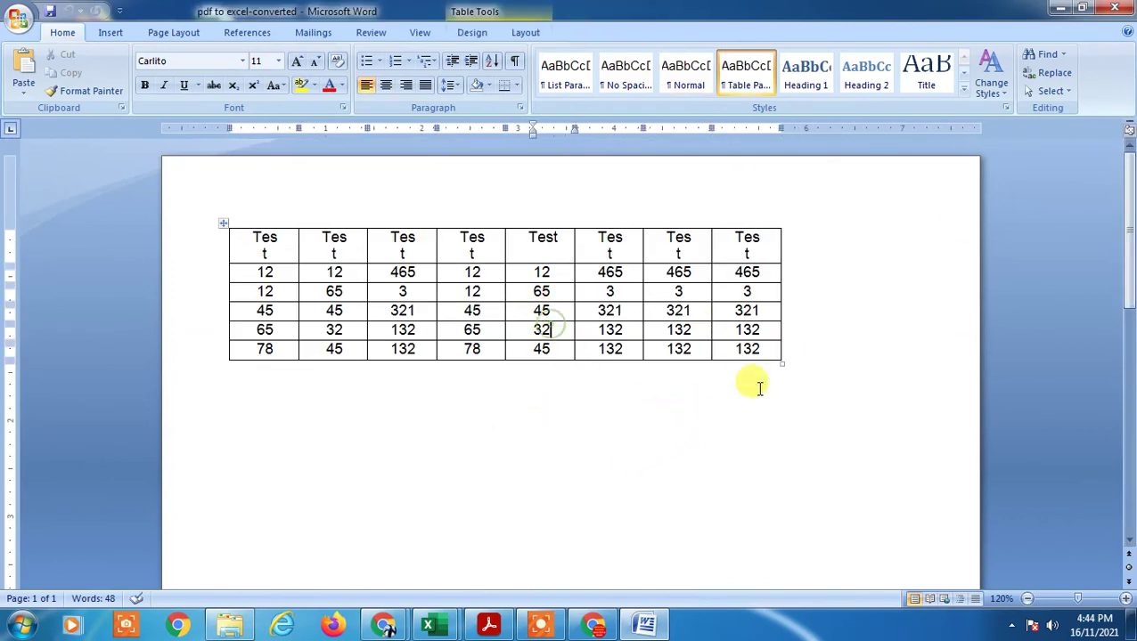
pyautogui.click(534, 424)
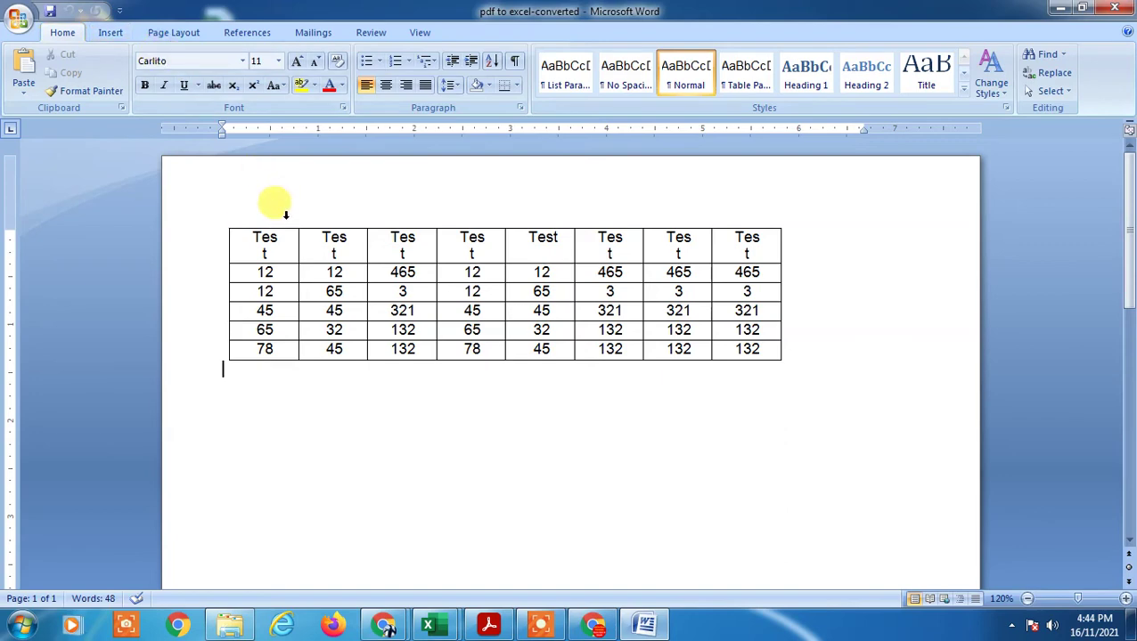
pyautogui.click(299, 372)
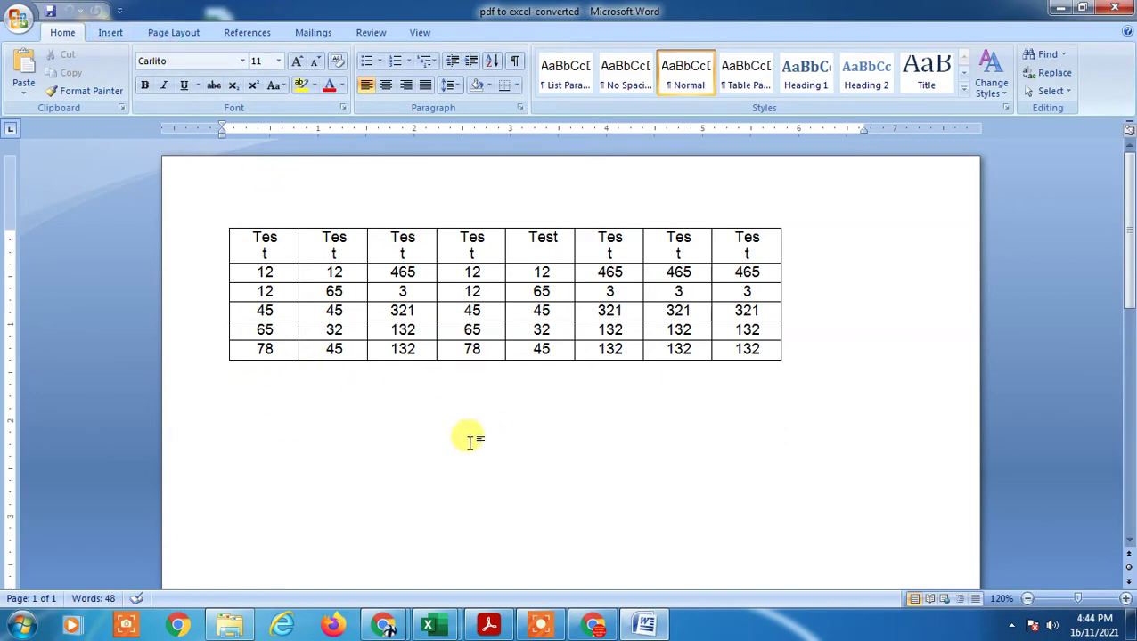
pyautogui.click(22, 25)
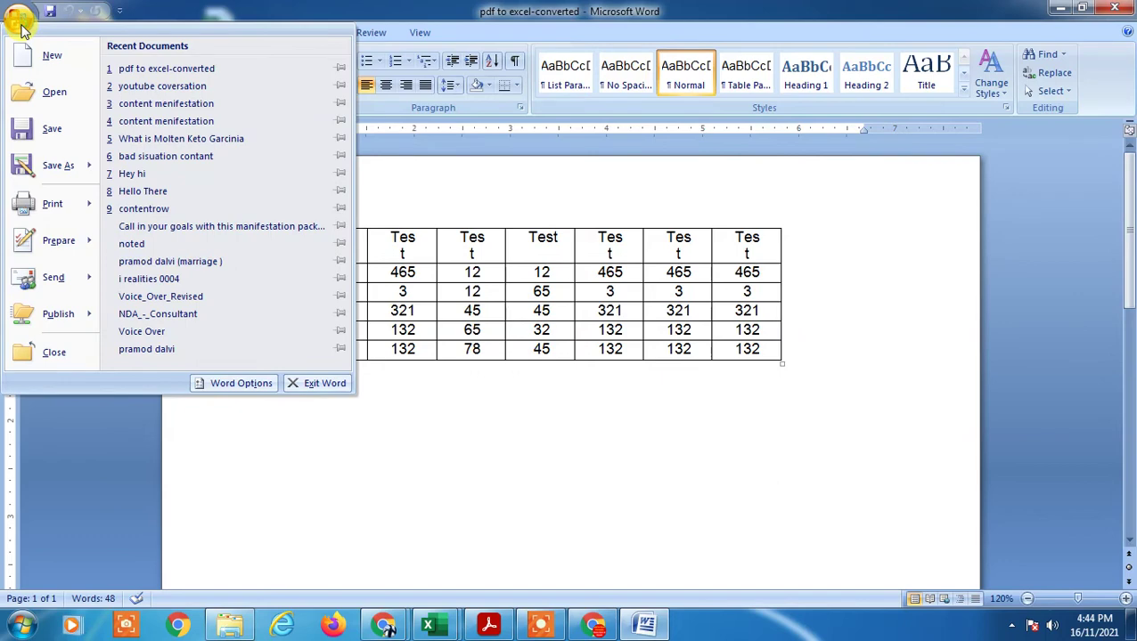
# Open Save As and view the Save as type list without changing it
pyautogui.moveTo(78, 167)
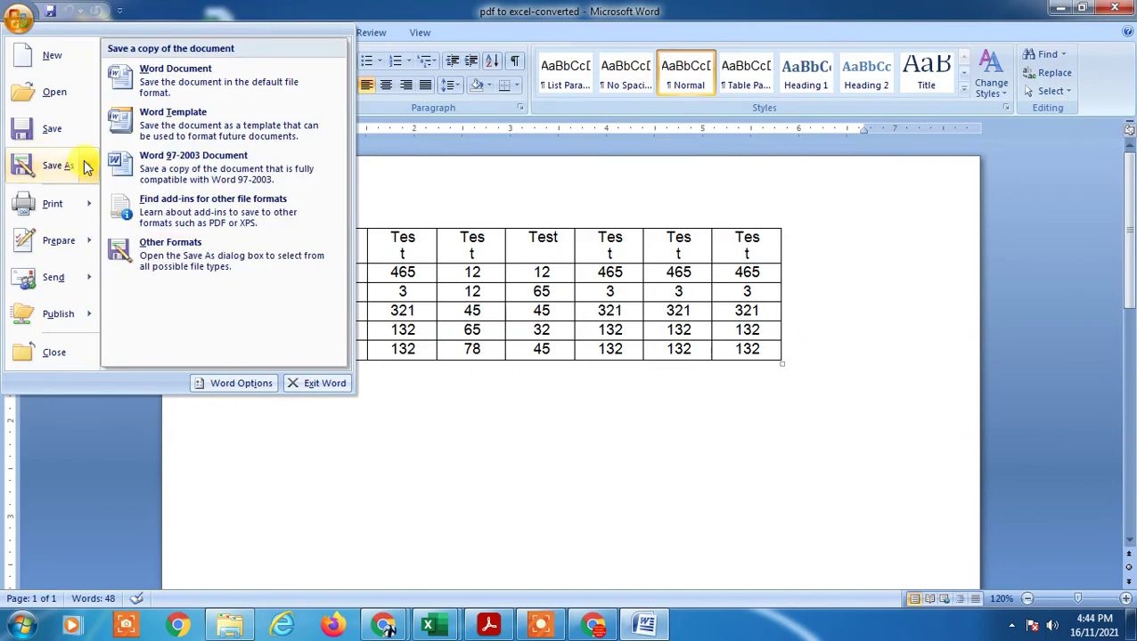
pyautogui.click(36, 170)
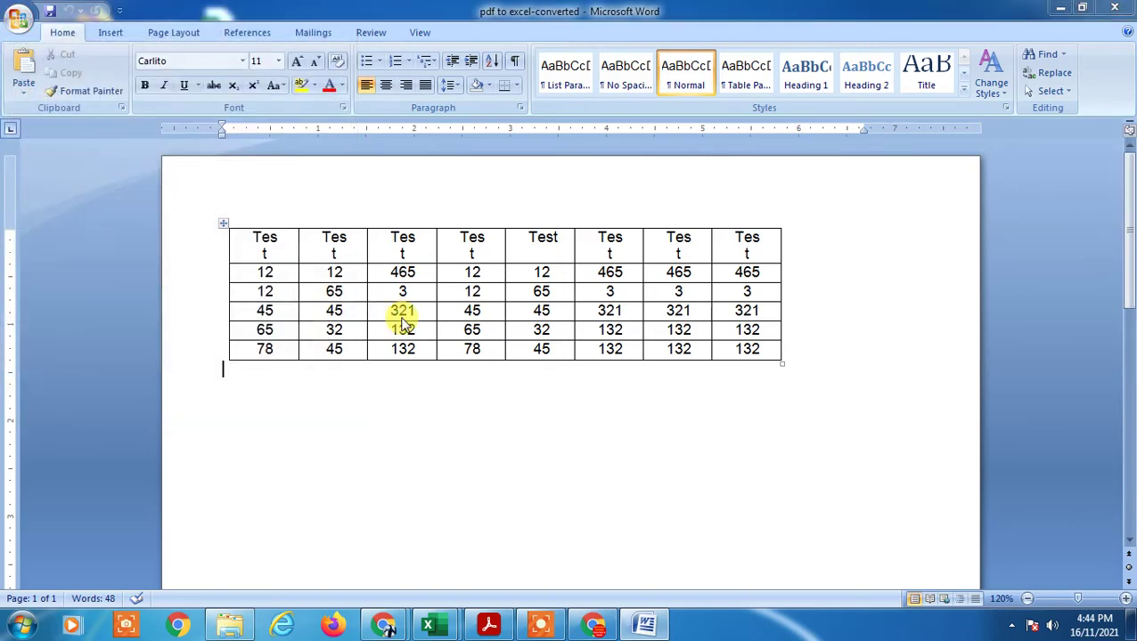
pyautogui.click(179, 307)
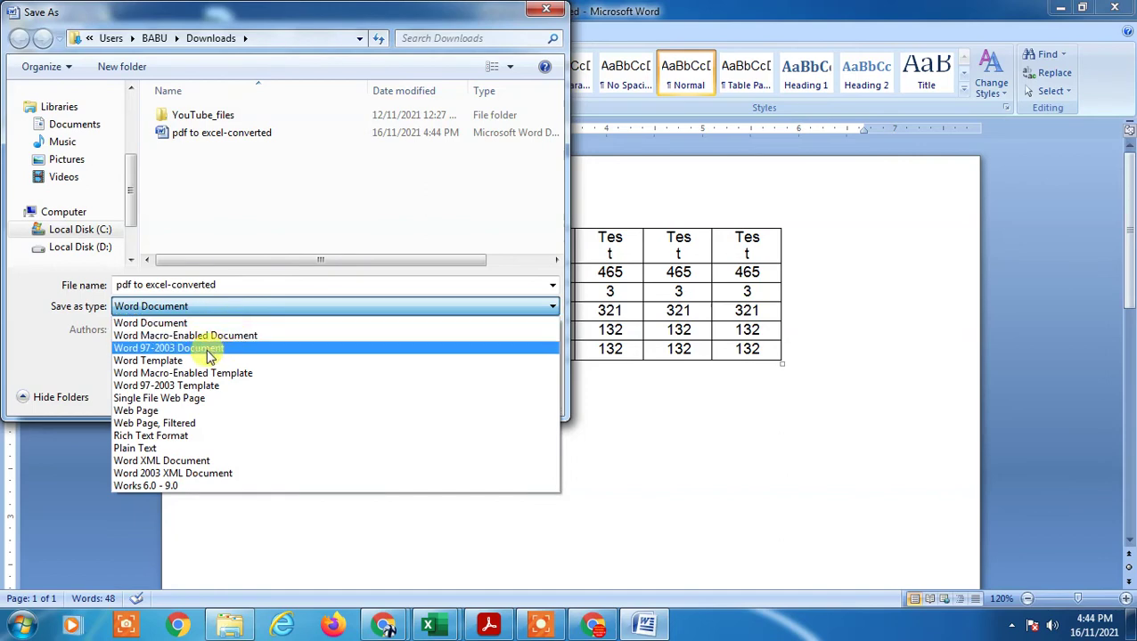
pyautogui.click(646, 405)
# Delete '-converted' from the file name and reopen the Save as type list
pyautogui.click(199, 285)
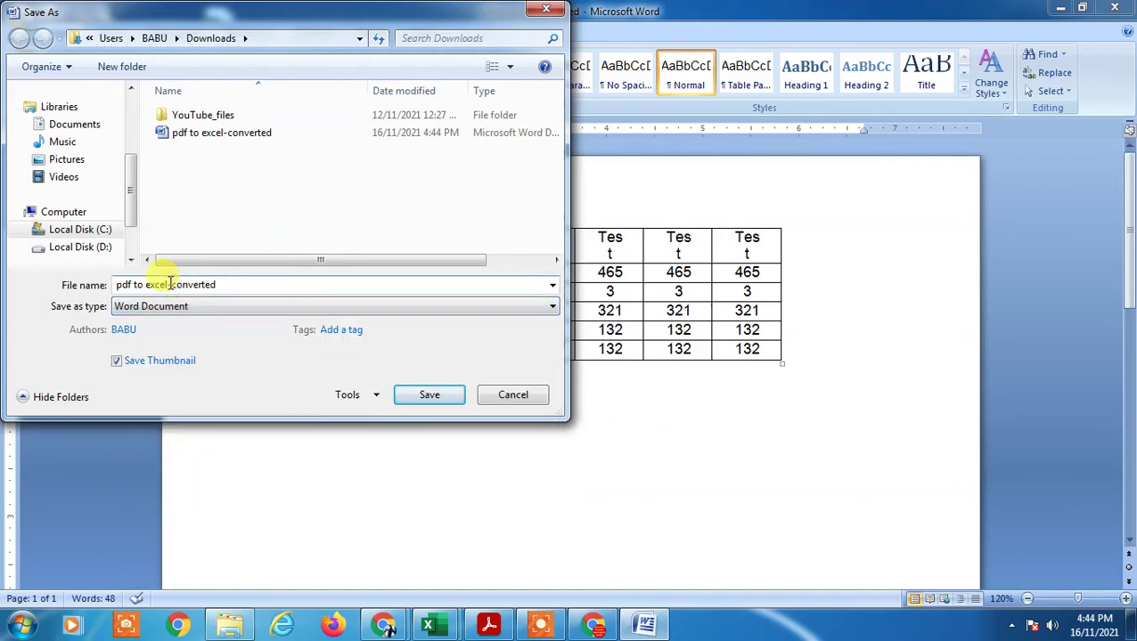
pyautogui.moveTo(168, 284); pyautogui.dragTo(371, 312)
pyautogui.press('BackSpace')
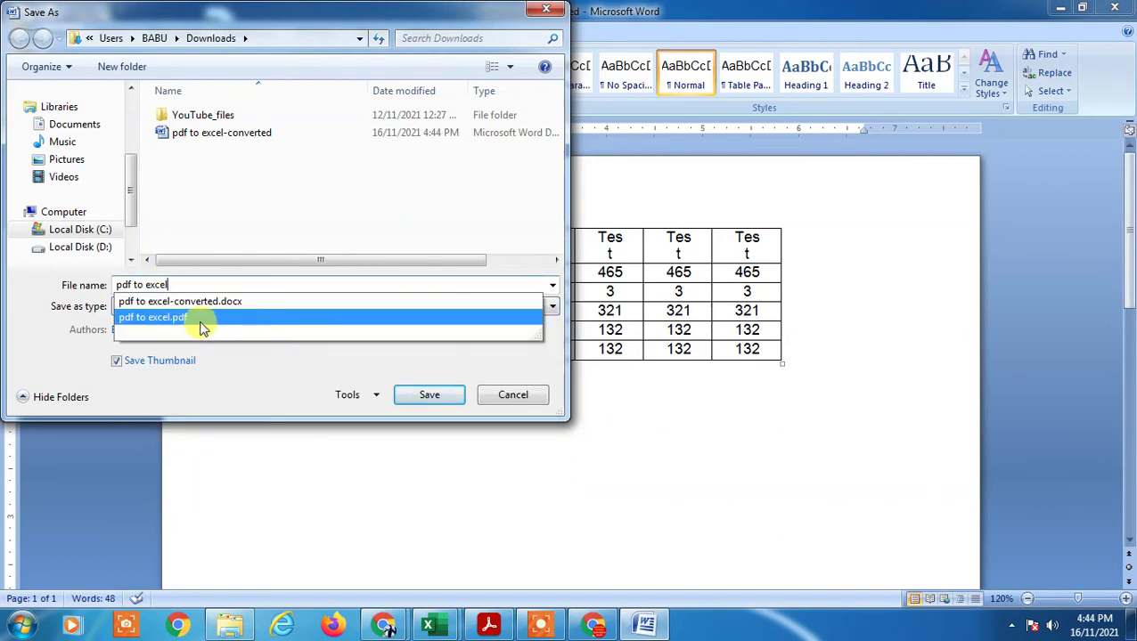
pyautogui.click(236, 361)
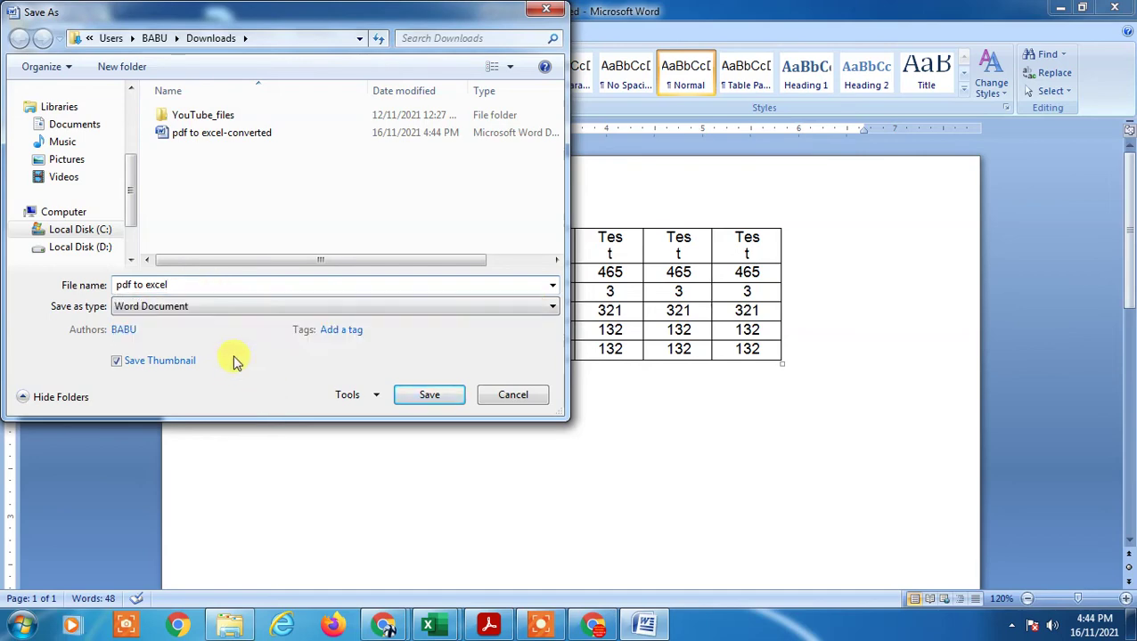
pyautogui.click(207, 308)
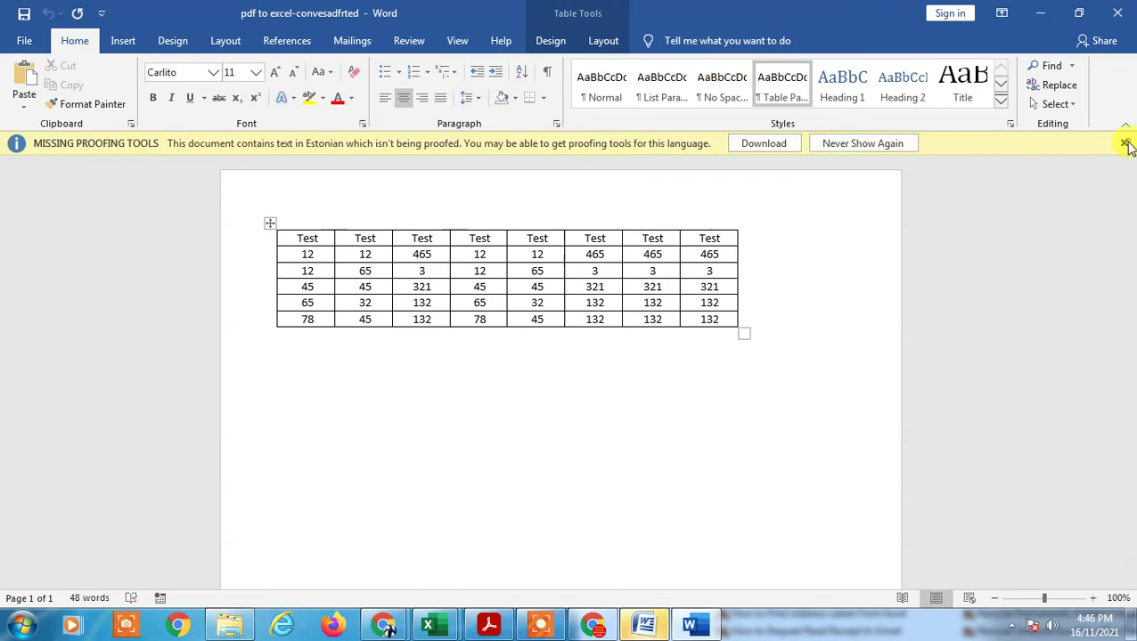
# Dismiss the missing proofing tools notice and move the insertion point out of the table
pyautogui.click(1124, 142)
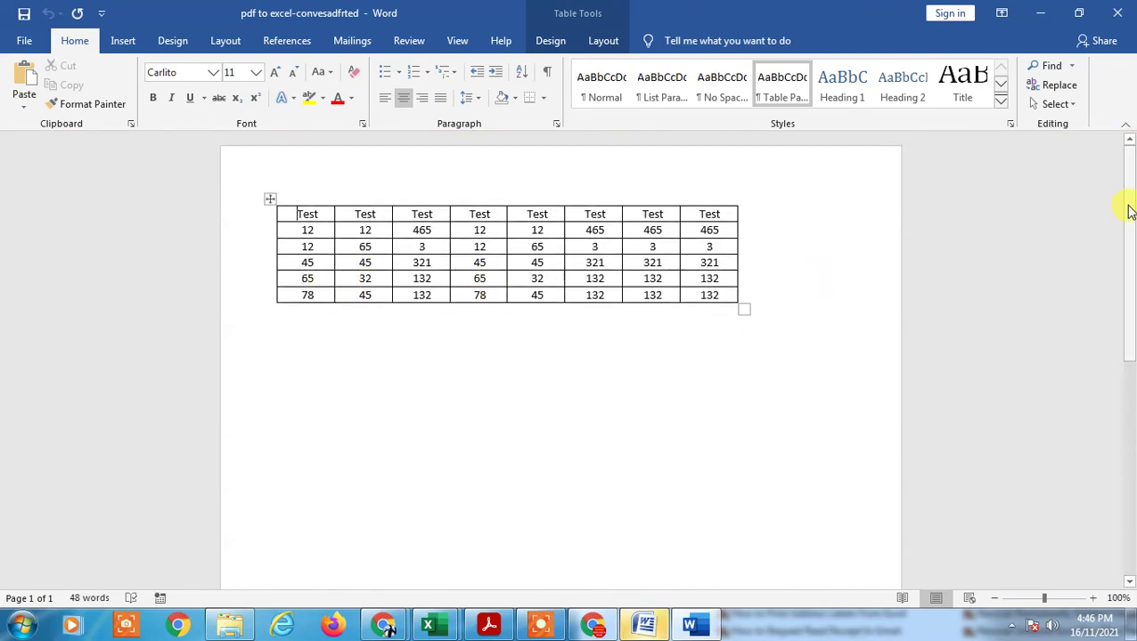
pyautogui.moveTo(1130, 207); pyautogui.dragTo(1125, 151)
pyautogui.scroll(1, 374, 258)
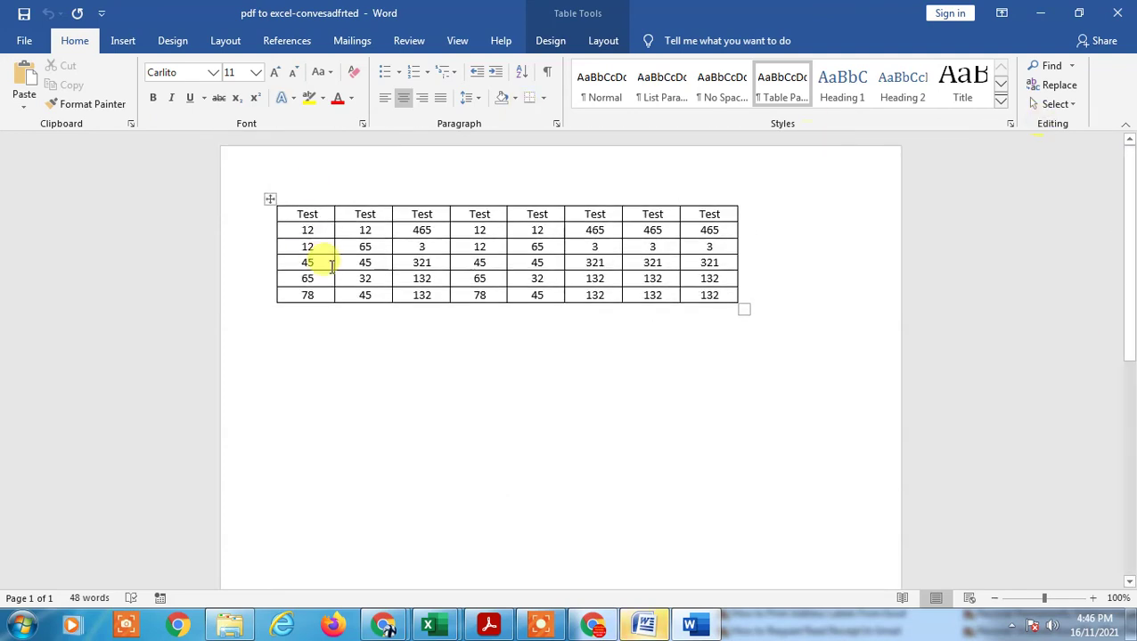
pyautogui.click(367, 377)
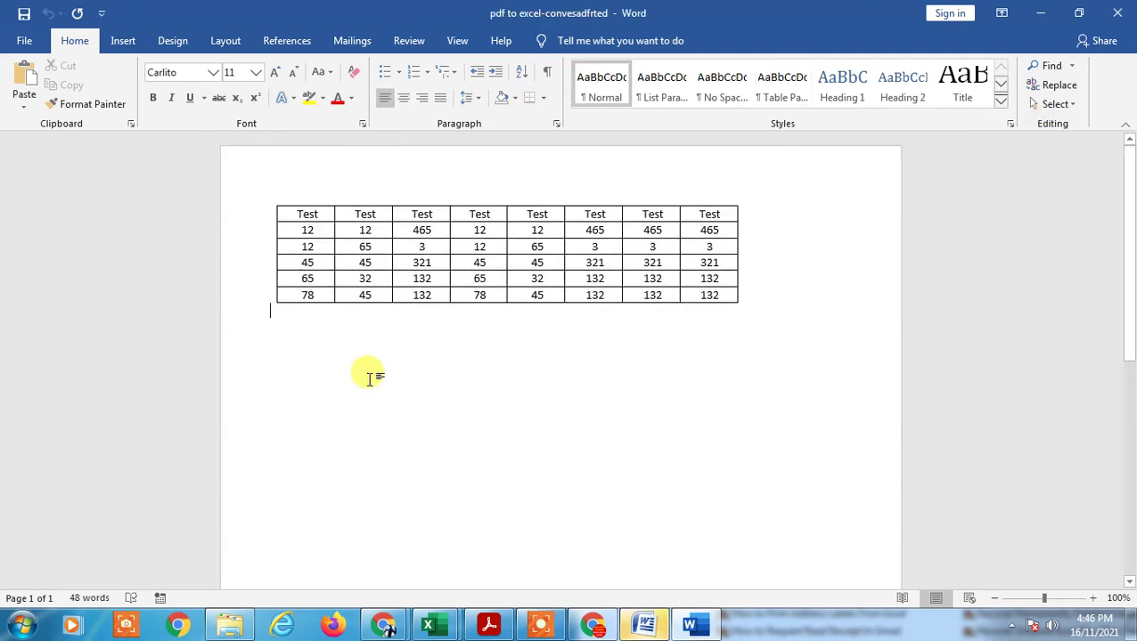
# In Save As > Browse, select PDF as the file type, then cancel without saving
pyautogui.click(24, 41)
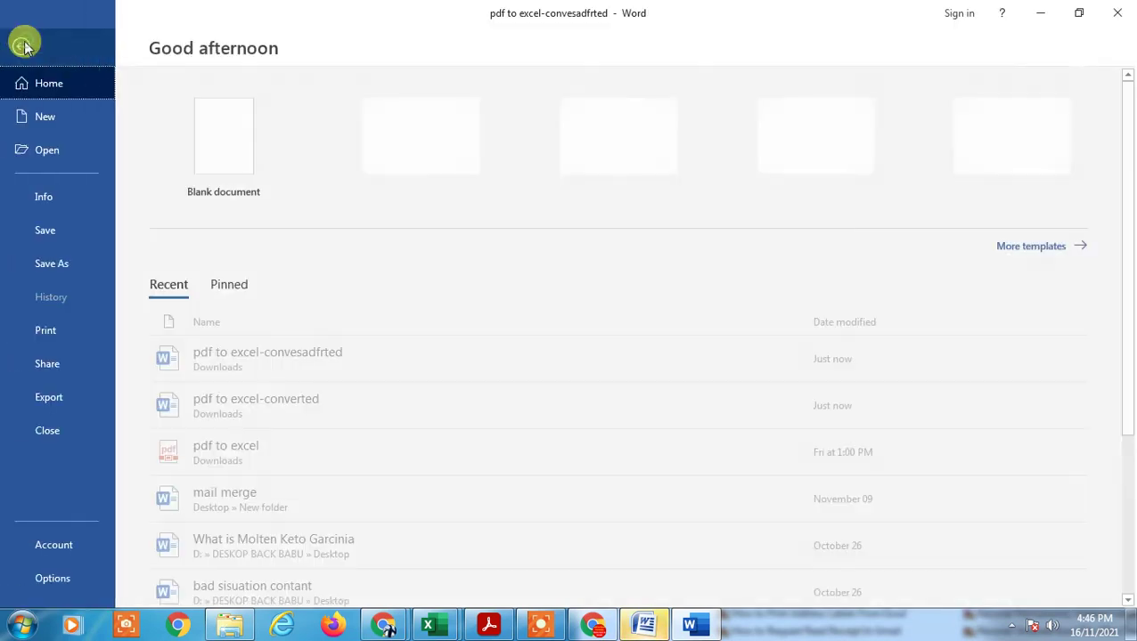
pyautogui.click(62, 268)
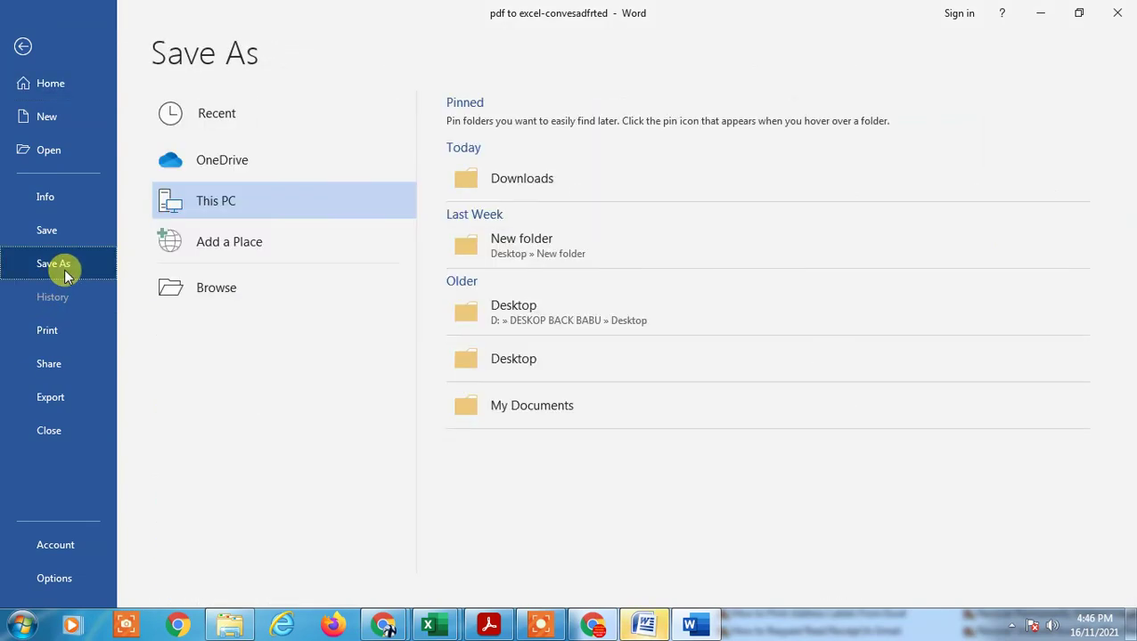
pyautogui.click(218, 291)
pyautogui.click(421, 320)
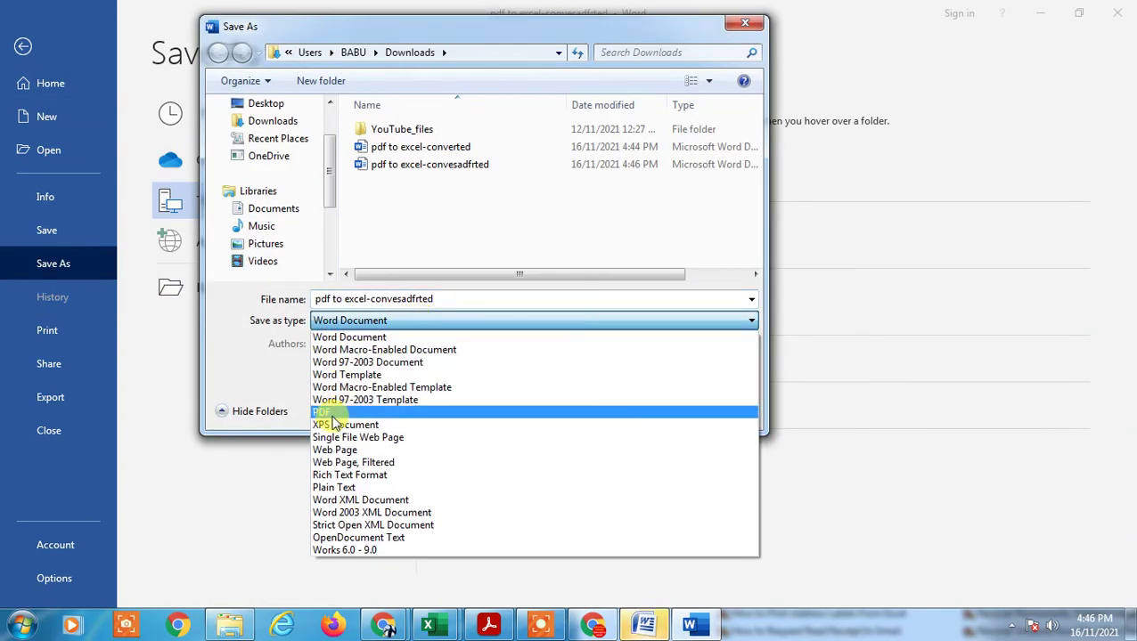
pyautogui.click(337, 414)
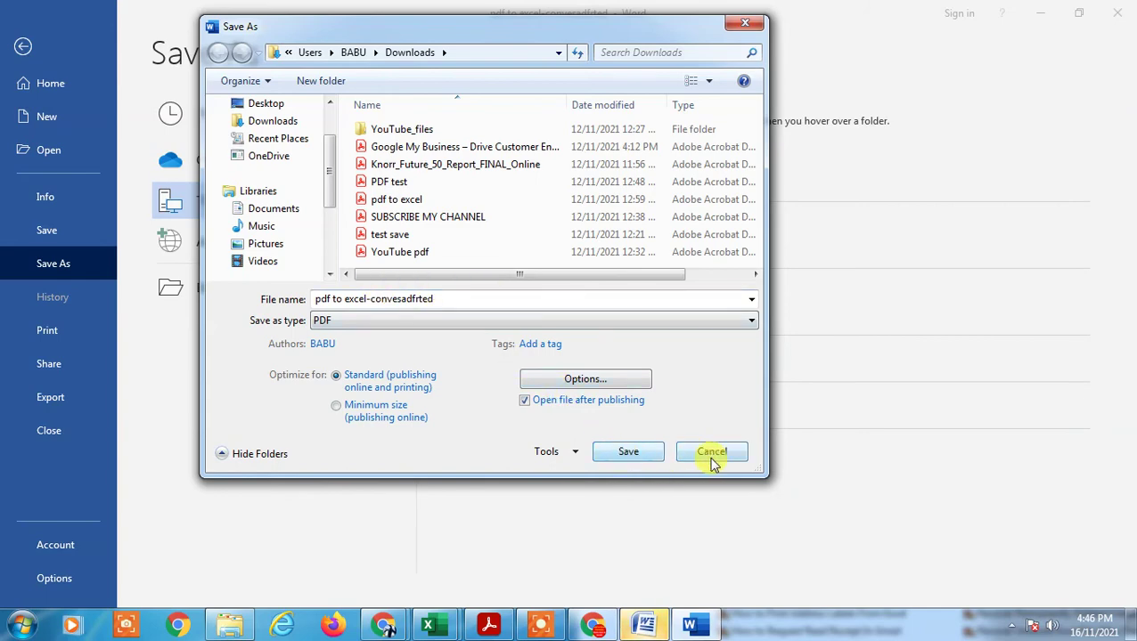
pyautogui.click(711, 462)
pyautogui.click(24, 46)
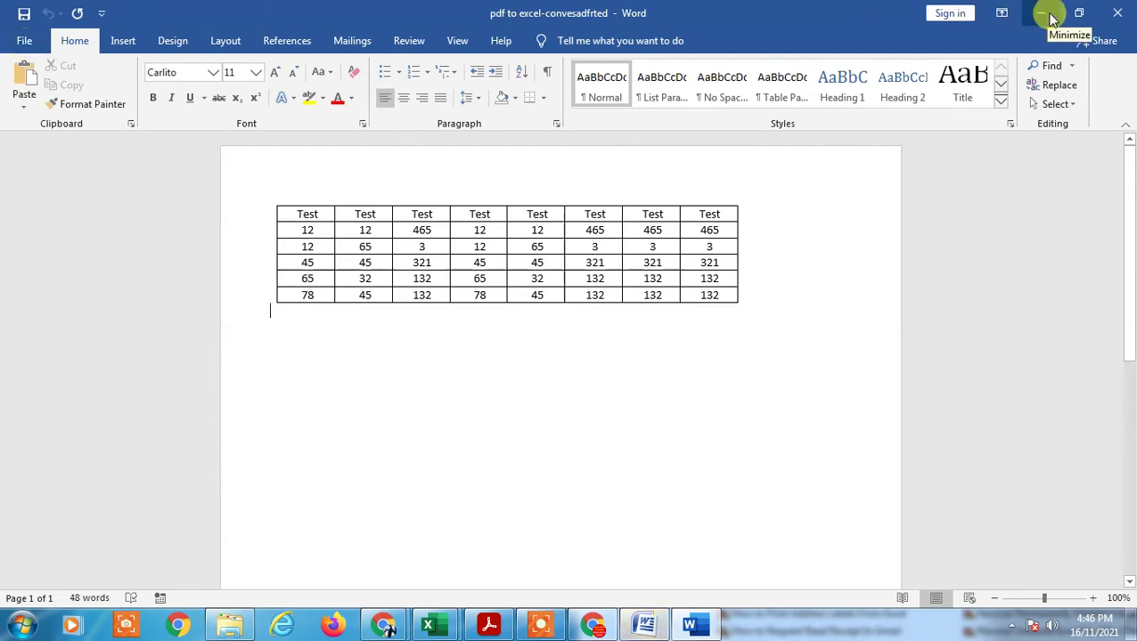
# Hide the newer Word window and the crashed Word 2007 window, leaving the Windows 7 desktop
pyautogui.click(1051, 18)
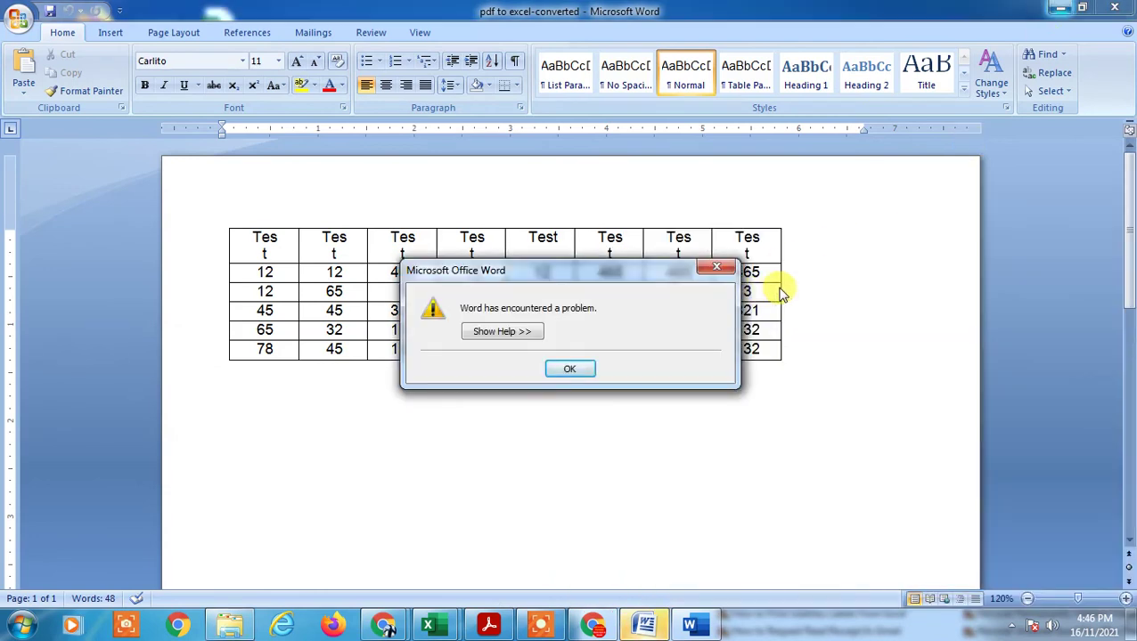
pyautogui.press('super+d')
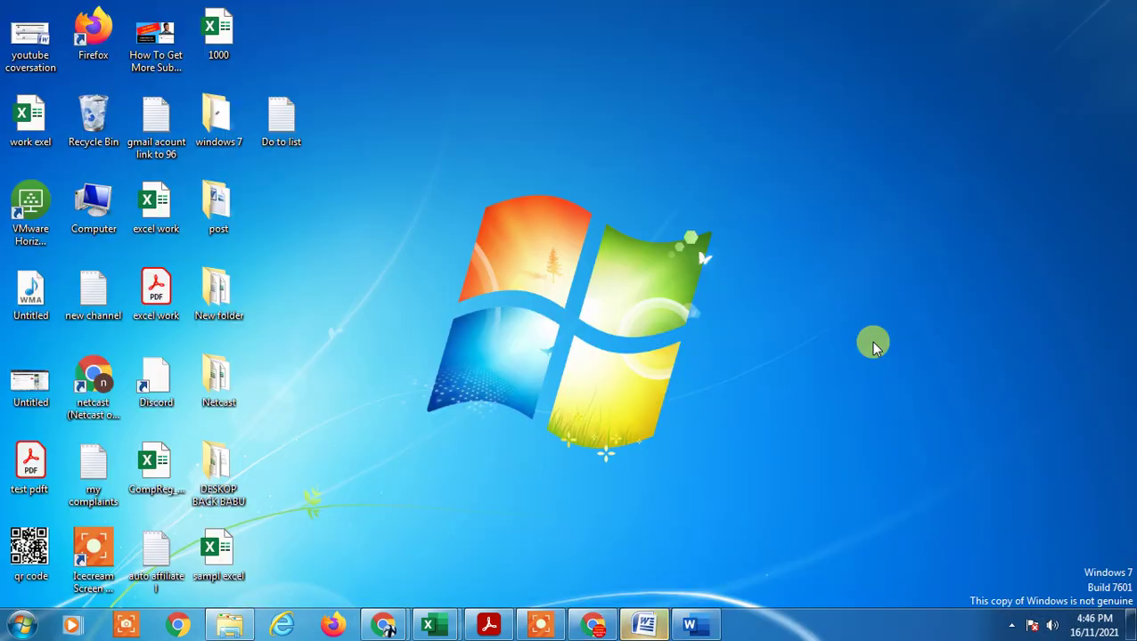